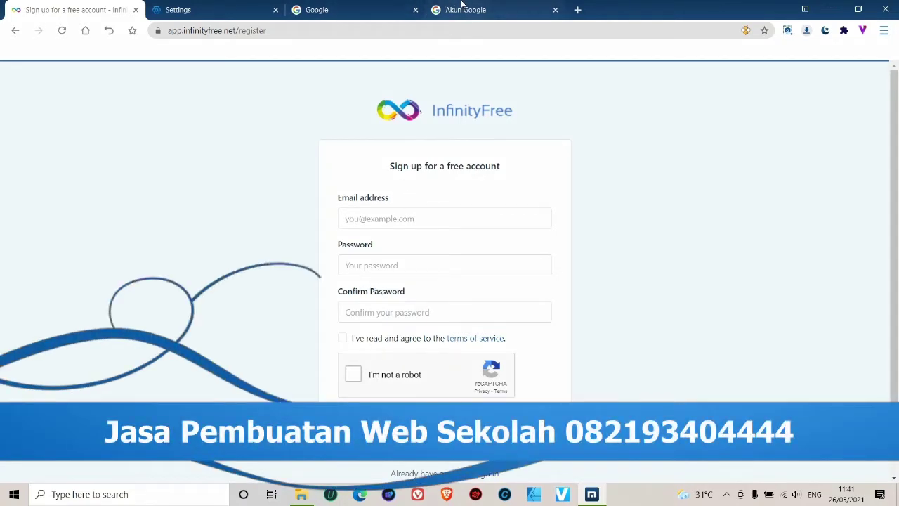
- Enter the Gmail account address and the new password in both password fields
click(392, 212)
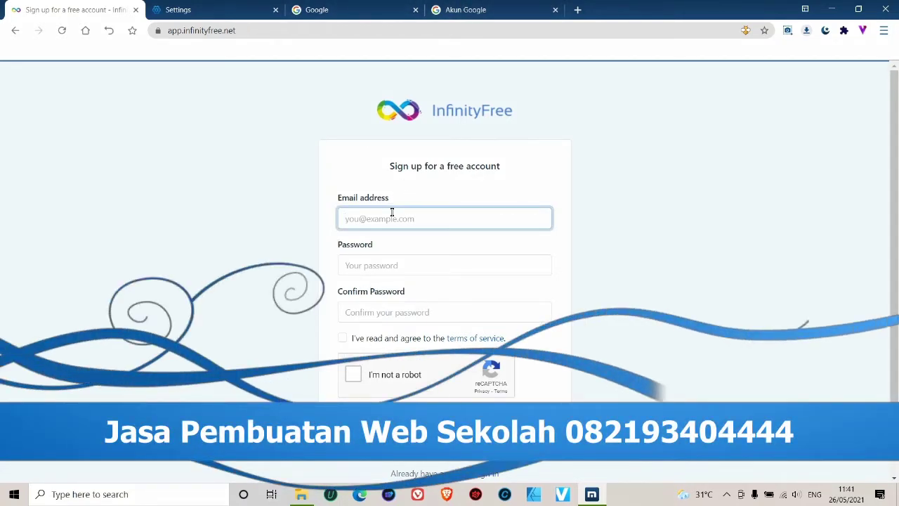
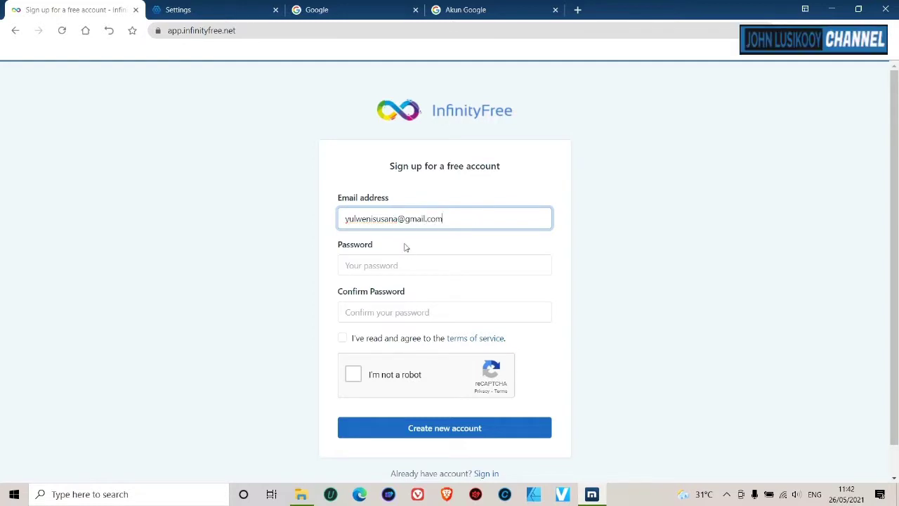
click(405, 263)
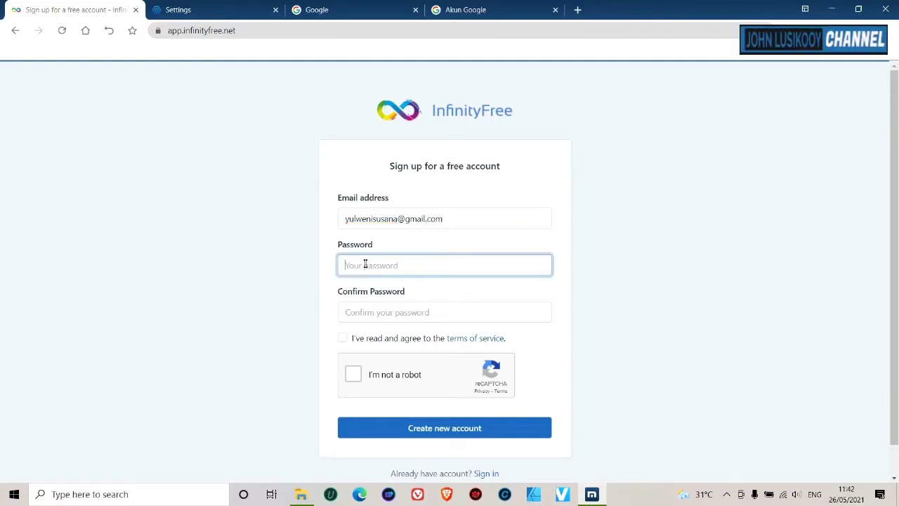
text(y)
click(373, 317)
text(yu)
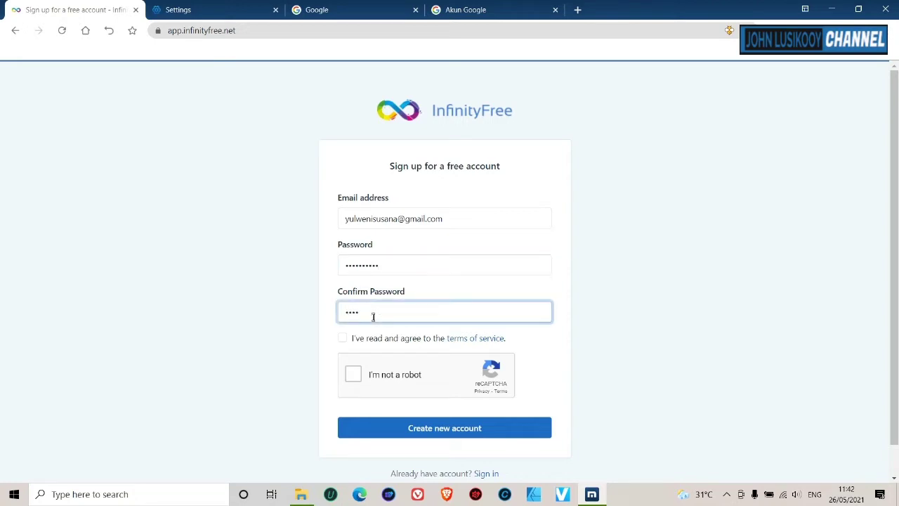
text(••)
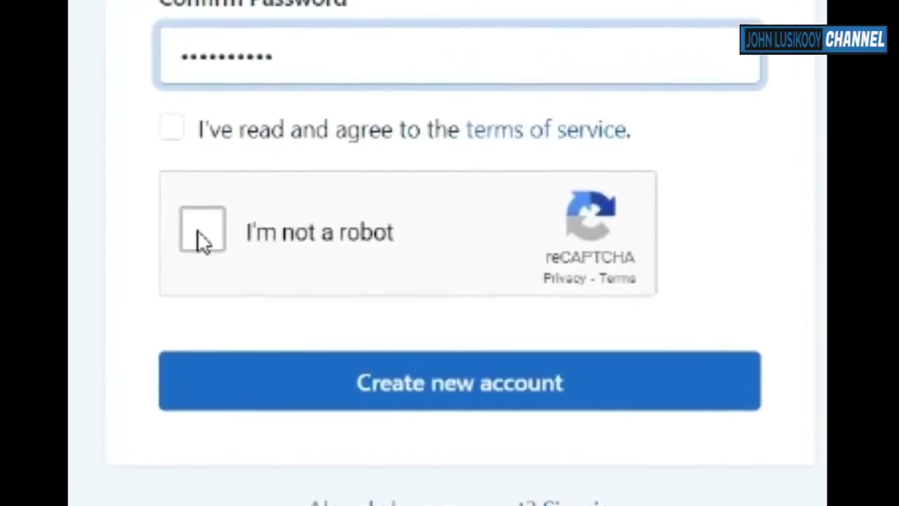
- Pass the reCAPTCHA check, accept the terms of service and create the account
click(188, 229)
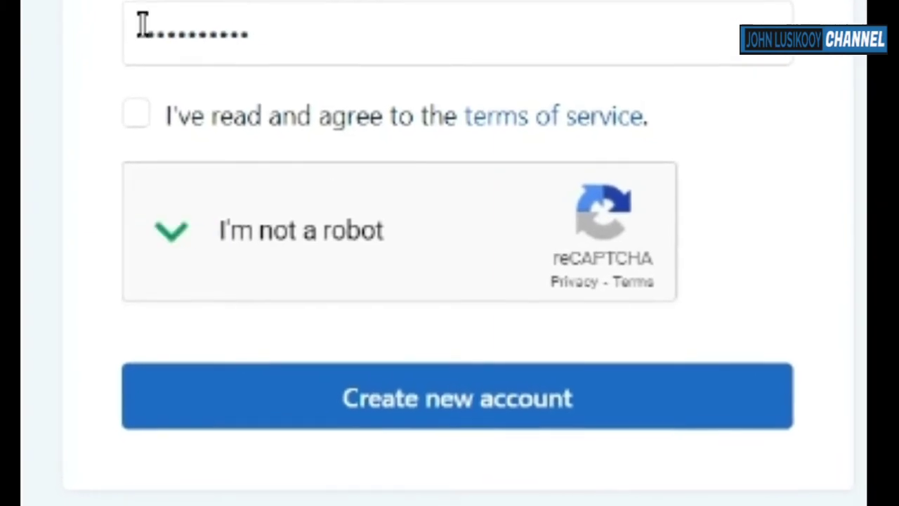
click(137, 118)
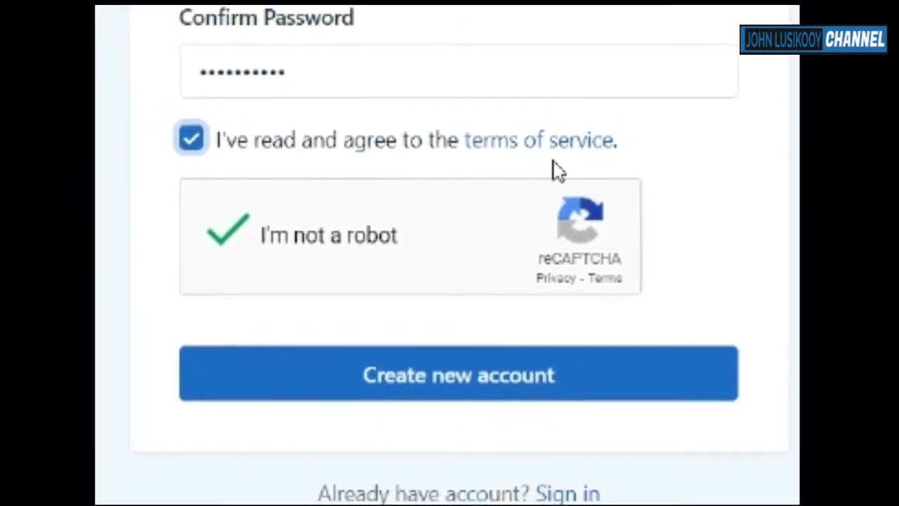
click(452, 386)
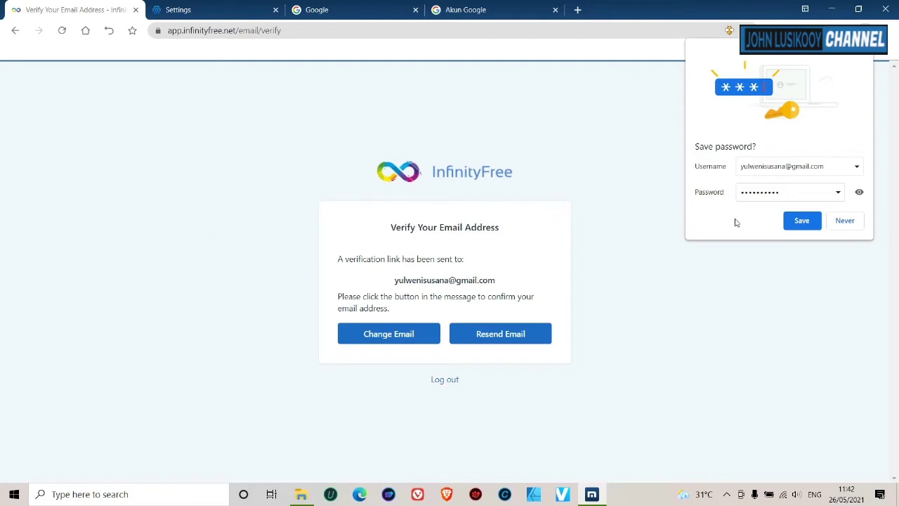
- Save the InfinityFree password in Chrome and go to the Gmail inbox
click(802, 220)
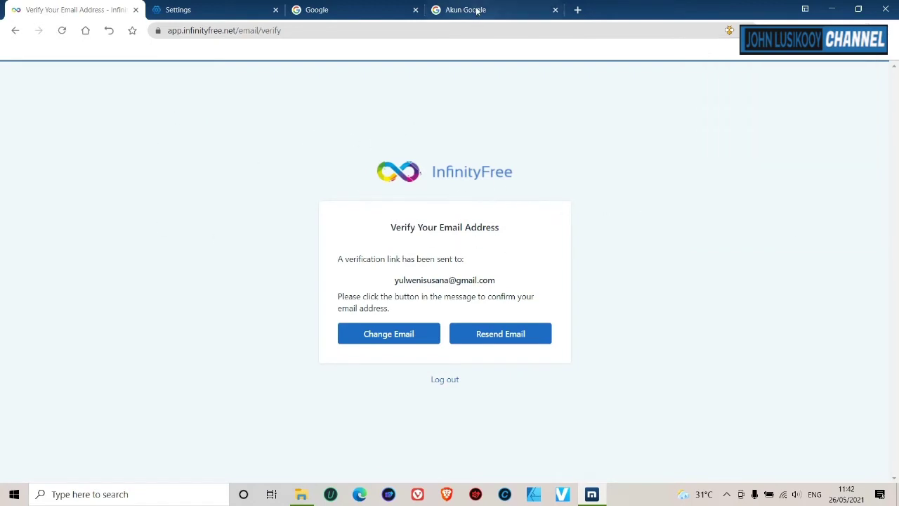
click(355, 10)
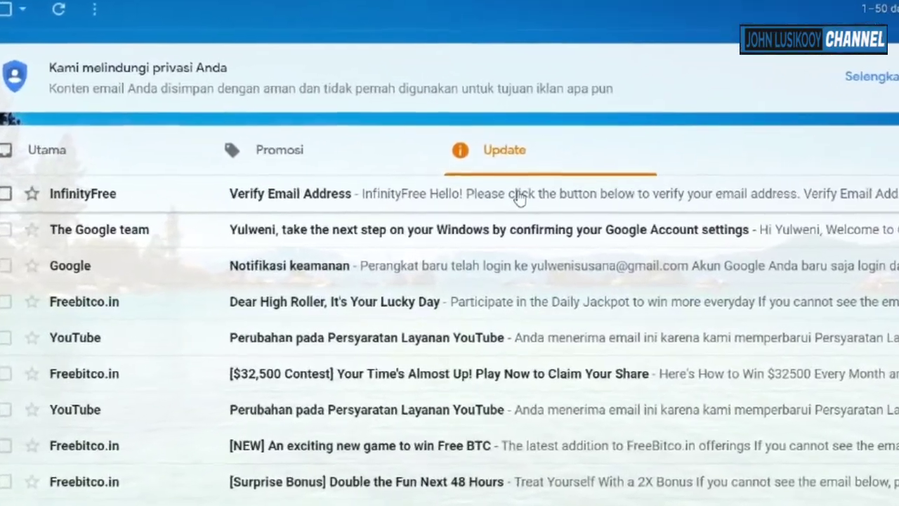
- Open InfinityFree's 'Verify Email Address' email and confirm the address from it
click(518, 197)
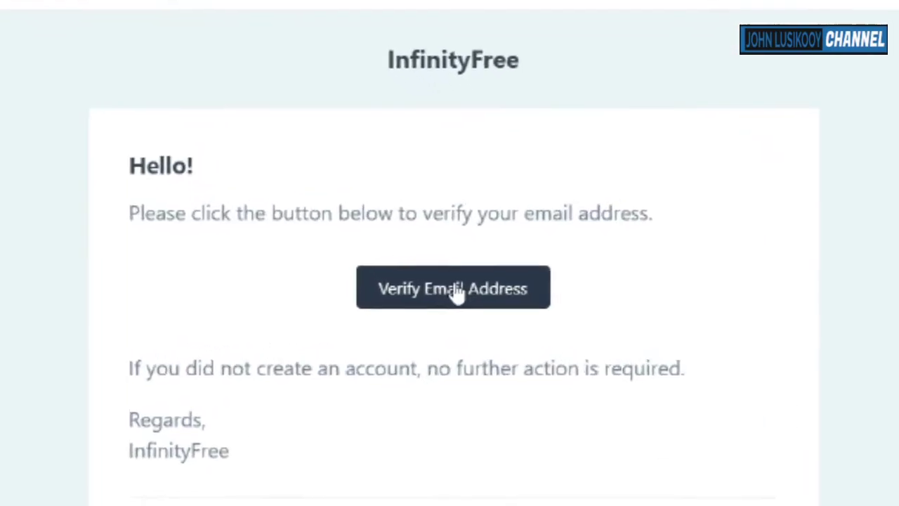
click(456, 293)
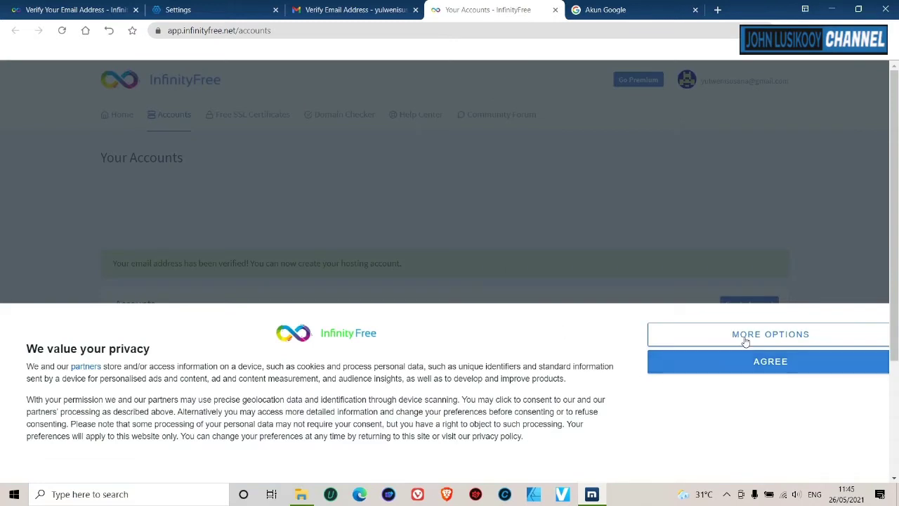
- Accept the privacy notice, start a new hosting account and dismiss the ad popup
click(752, 361)
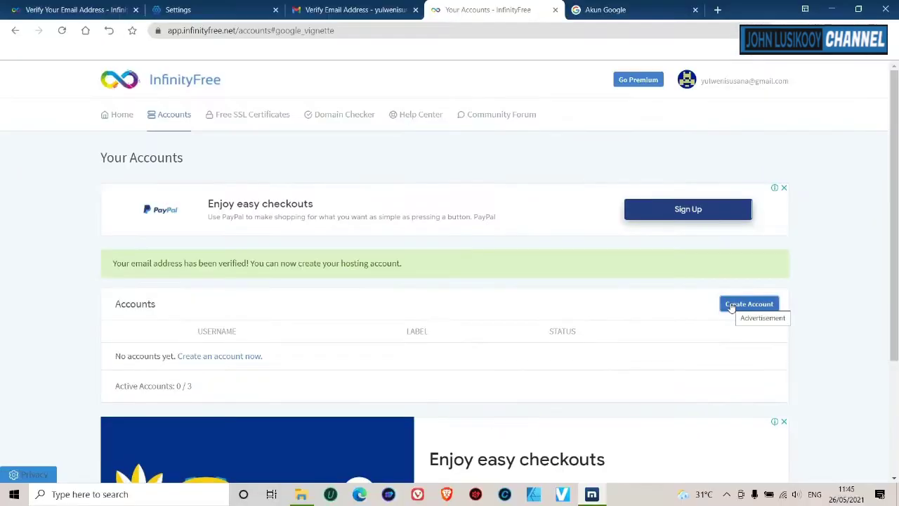
click(558, 436)
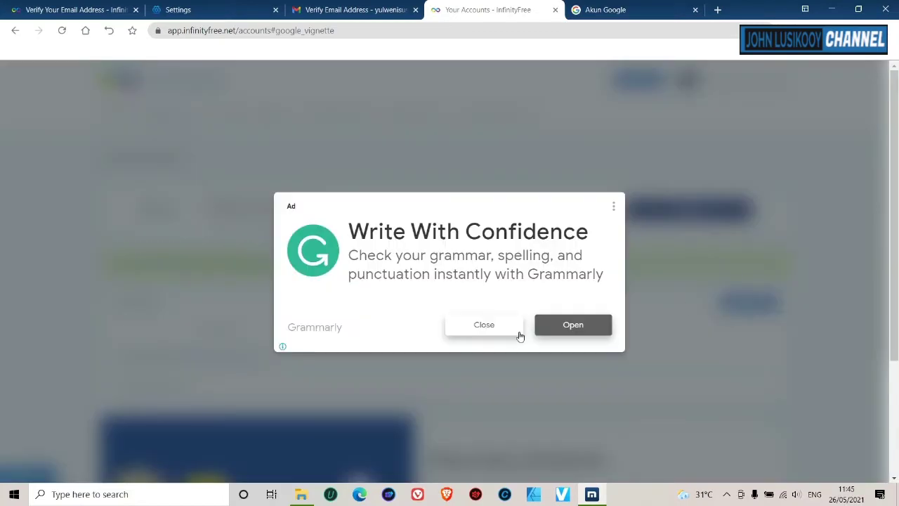
click(486, 331)
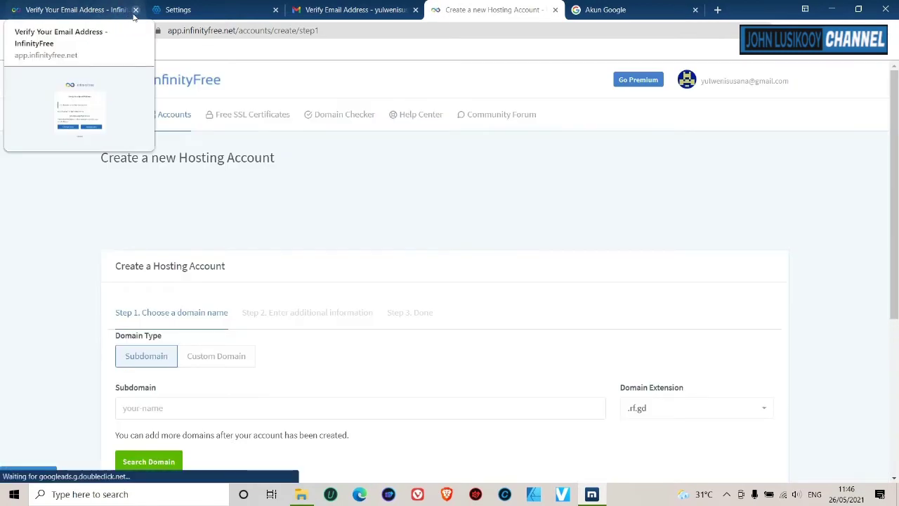
- Close the verification, Settings, Gmail message and Akun Google tabs
click(134, 12)
click(134, 14)
click(135, 11)
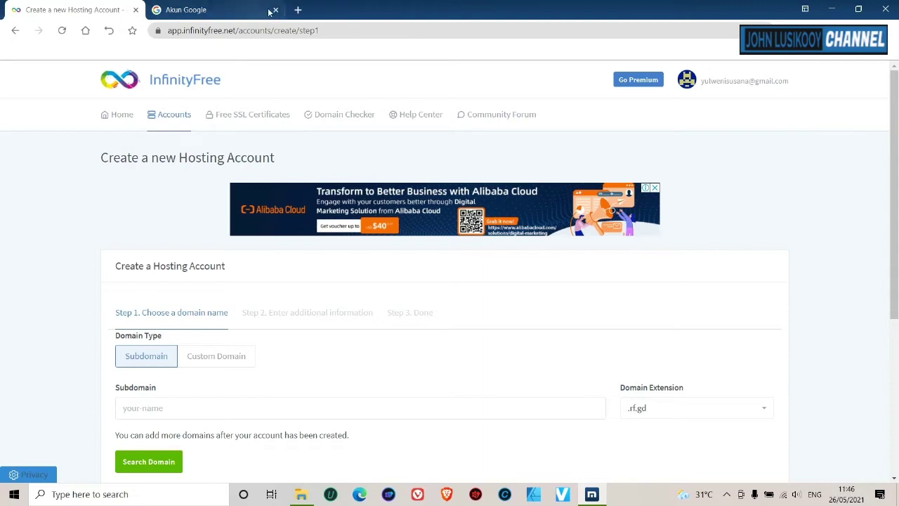
click(275, 10)
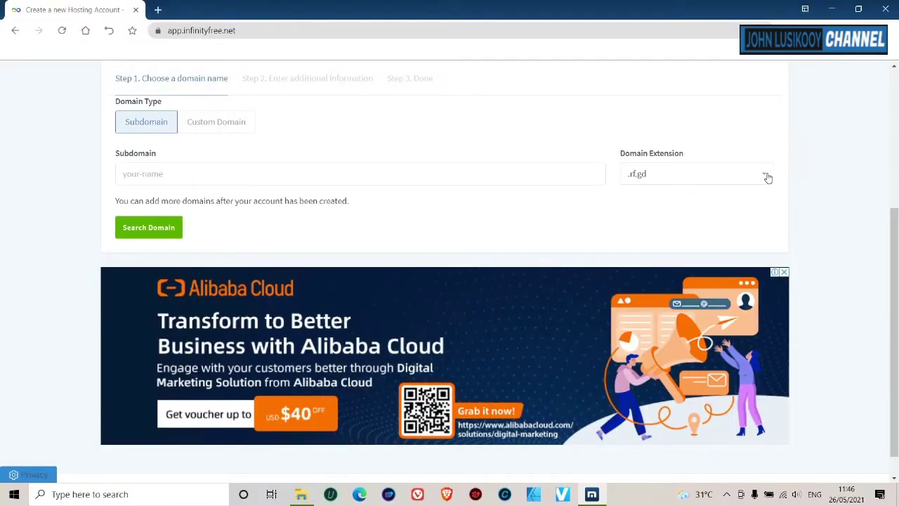
- Keep the .rf.gd extension, enter the subdomain name without 'channel', and check availability
click(768, 177)
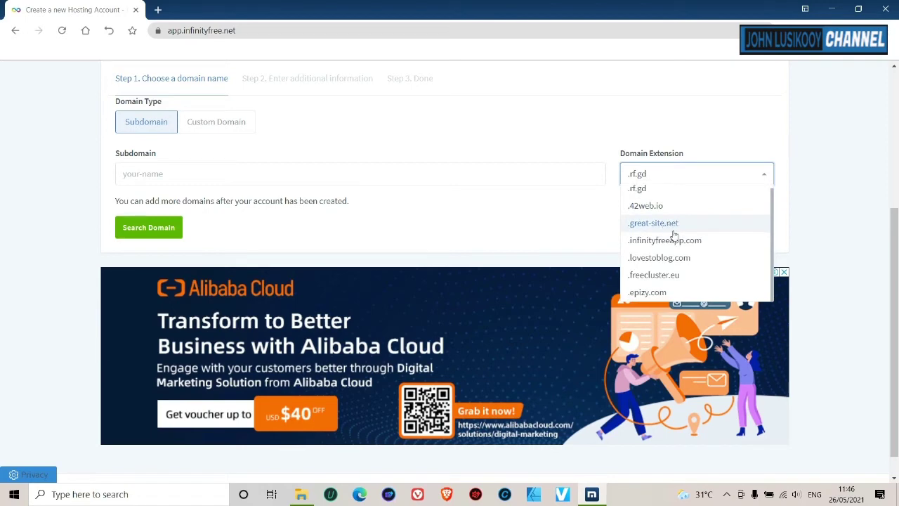
scroll(667, 235, down, 1)
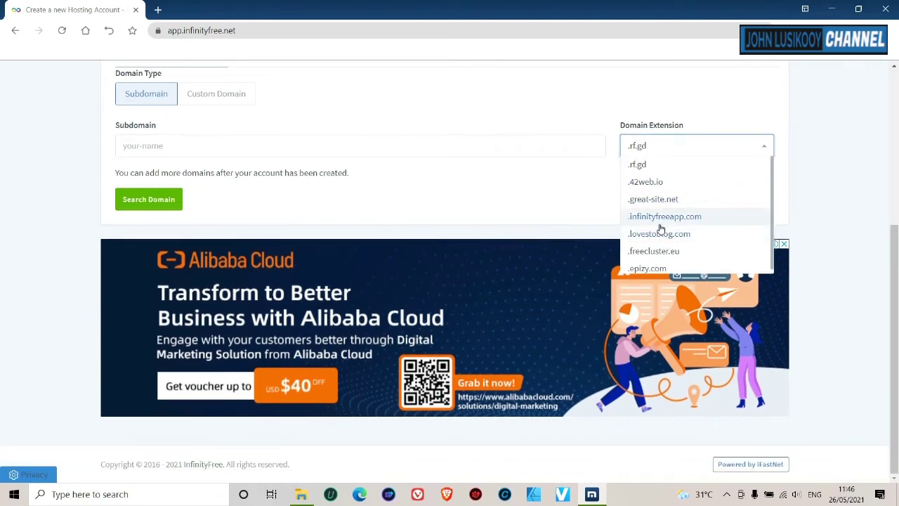
click(639, 166)
click(281, 147)
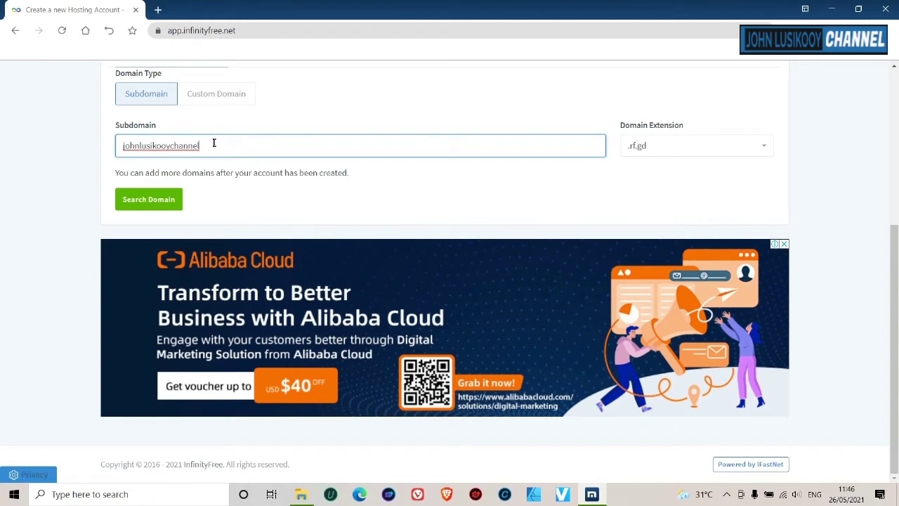
key(shift+Left)
key(shift+Left)
key(shift+Left)
key(shift+Left)
key(shift+Left)
key(shift+Left)
key(BackSpace)
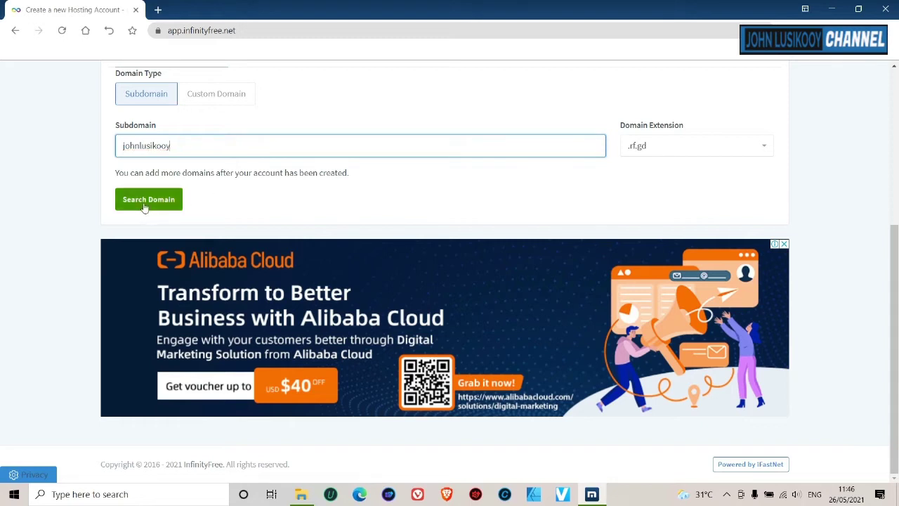
click(145, 202)
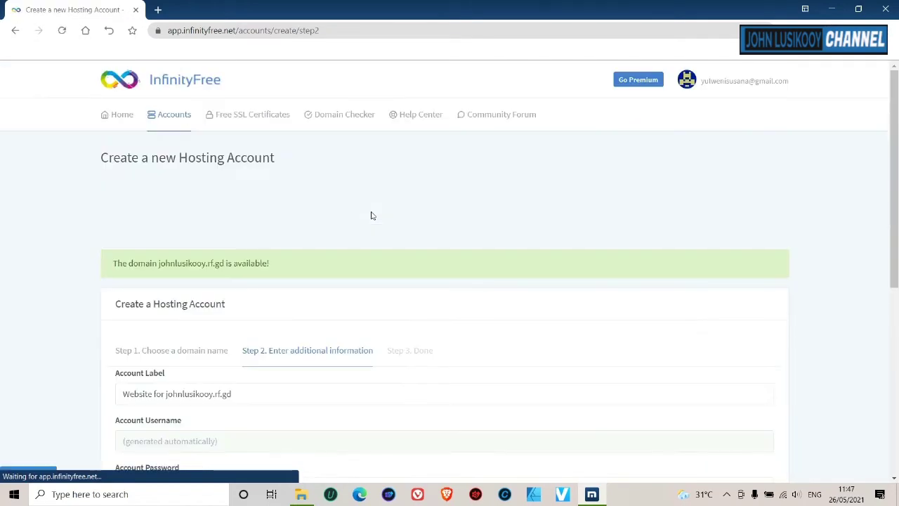
- Set the hosting account password, pass the reCAPTCHA and create the hosting account
scroll(363, 257, down, 3)
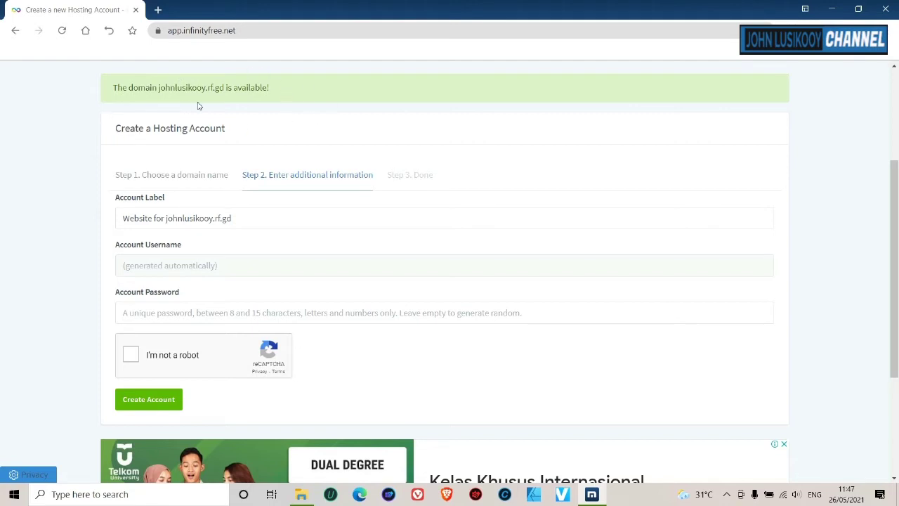
click(152, 320)
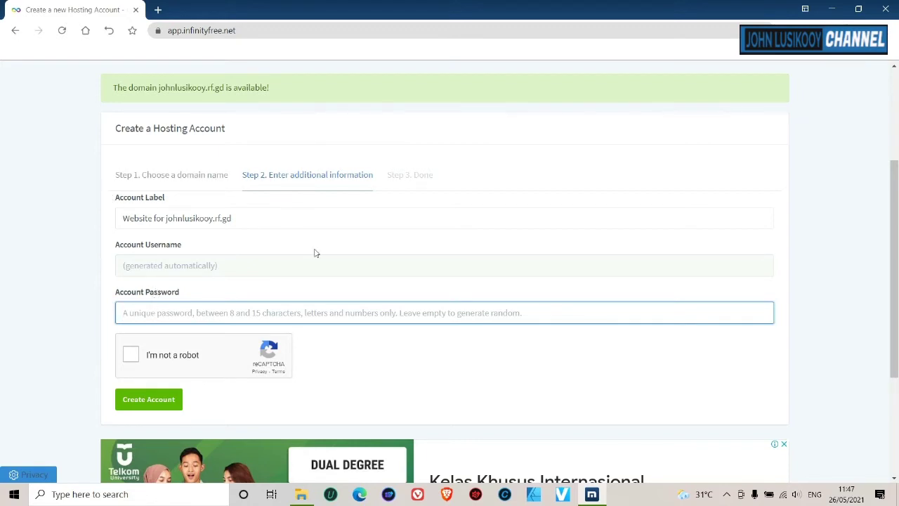
text(l)
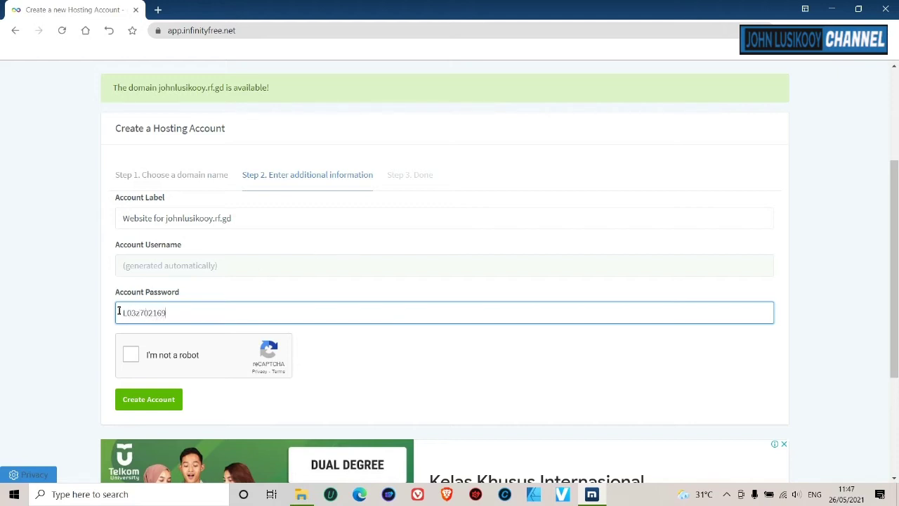
click(132, 354)
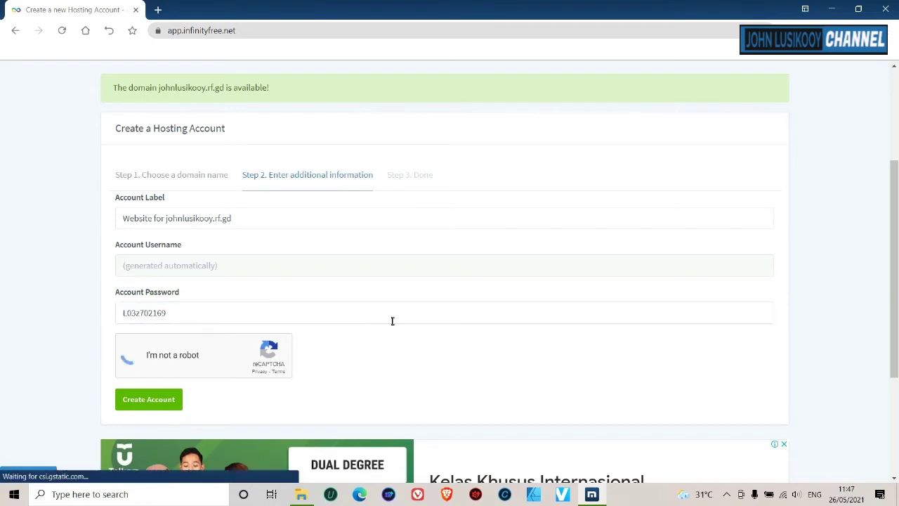
click(134, 405)
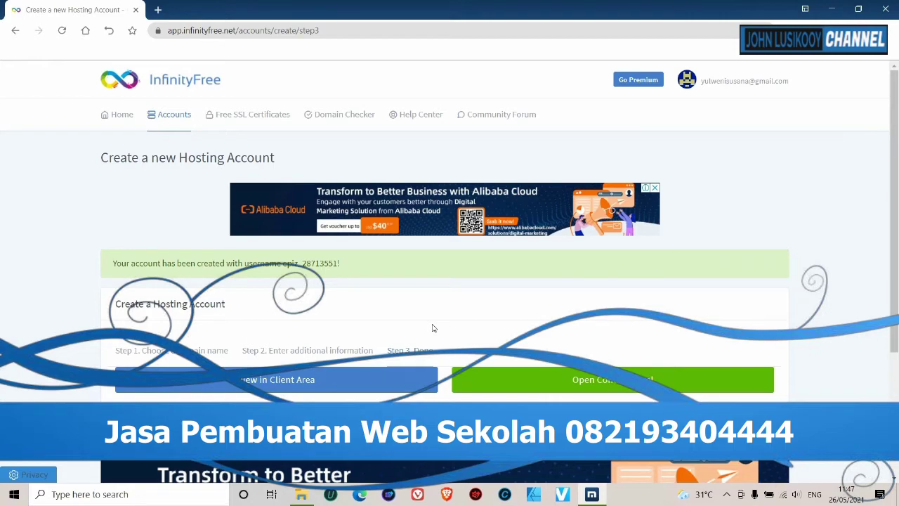
- Open the control panel from the new account's Step 3 buttons
scroll(513, 290, down, 2)
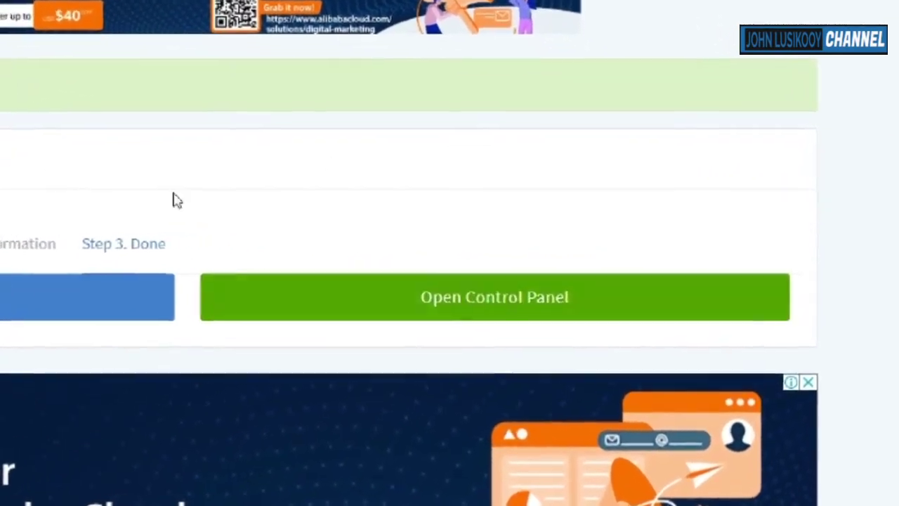
click(436, 309)
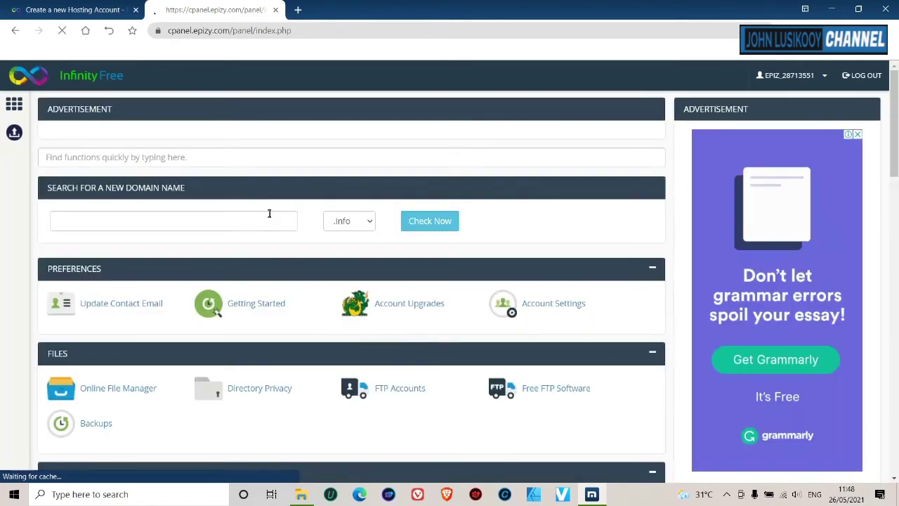
- Open the Online File Manager link in a new tab and switch to it
scroll(283, 230, down, 5)
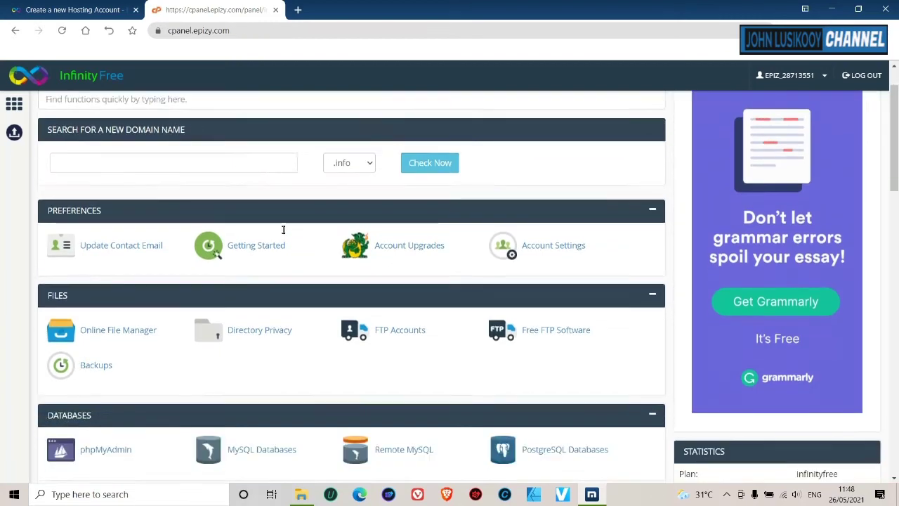
scroll(283, 230, down, 3)
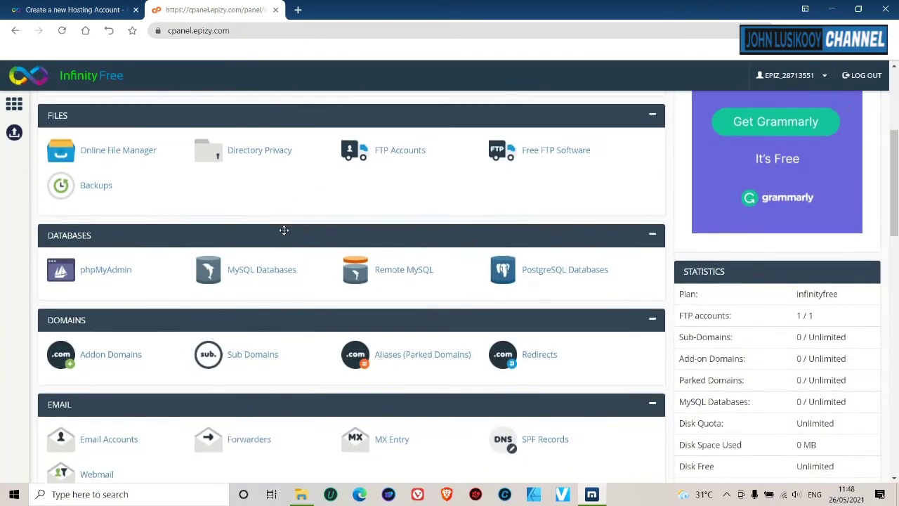
scroll(302, 273, up, 3)
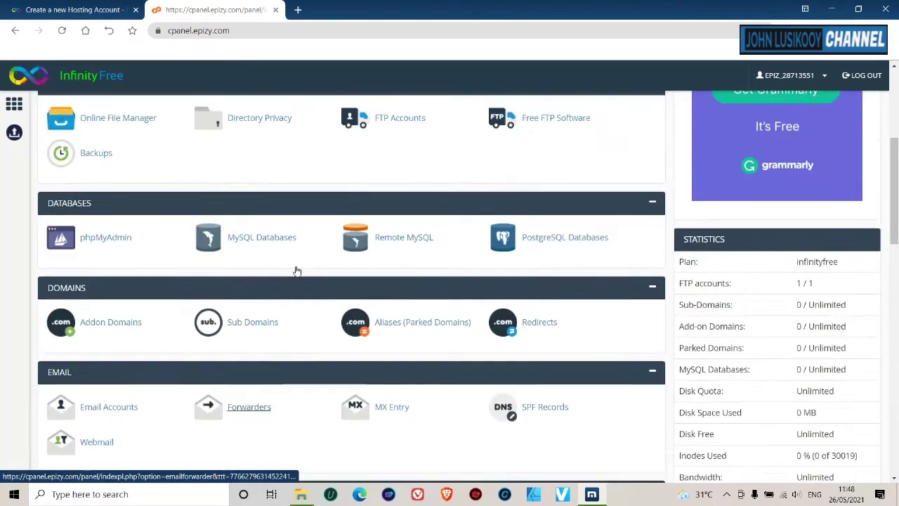
right_click(139, 160)
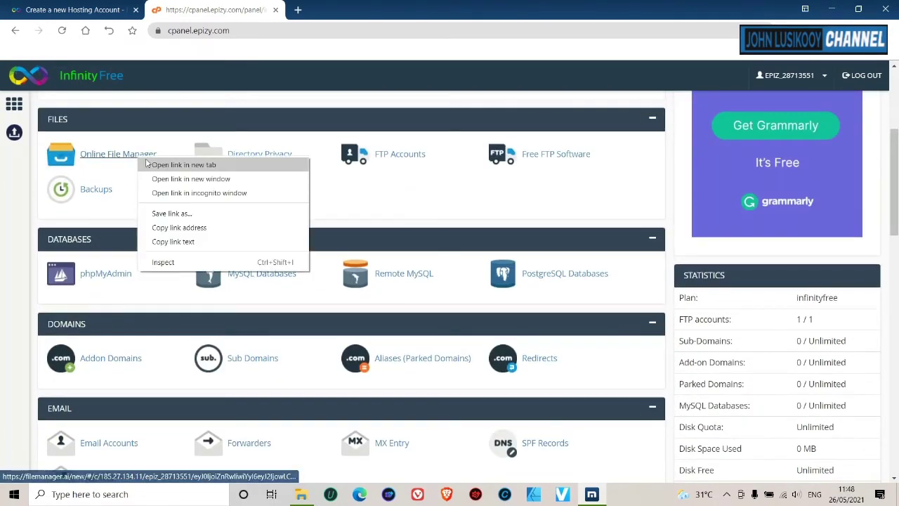
click(148, 164)
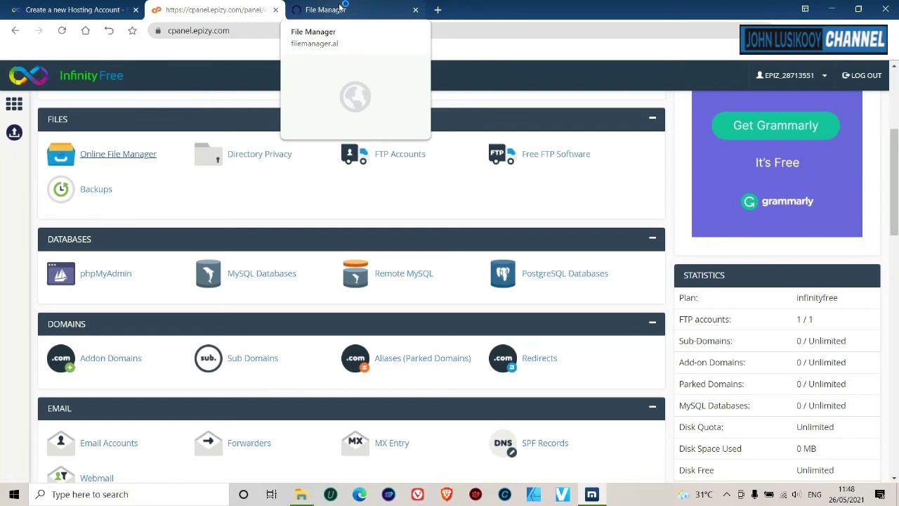
click(342, 7)
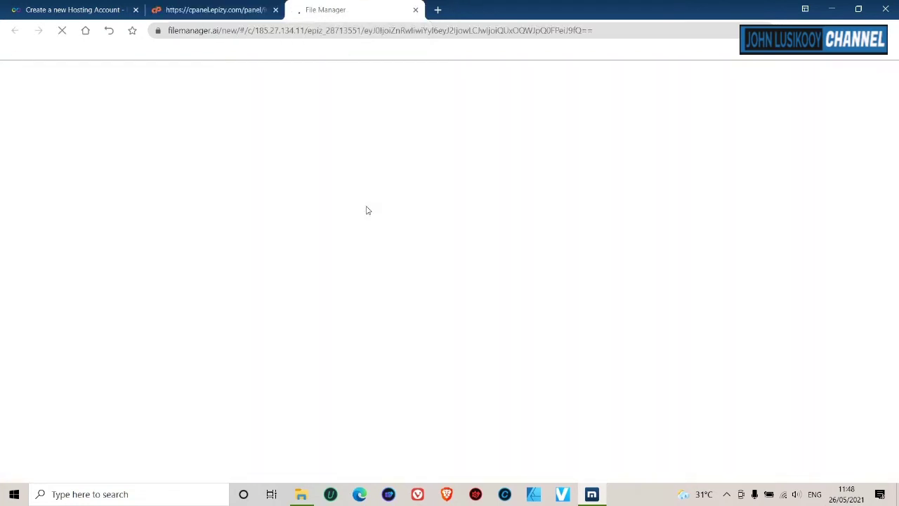
- Return to the cpanel.epizy.com tab and launch Softaculous Apps Installer under Software
click(198, 6)
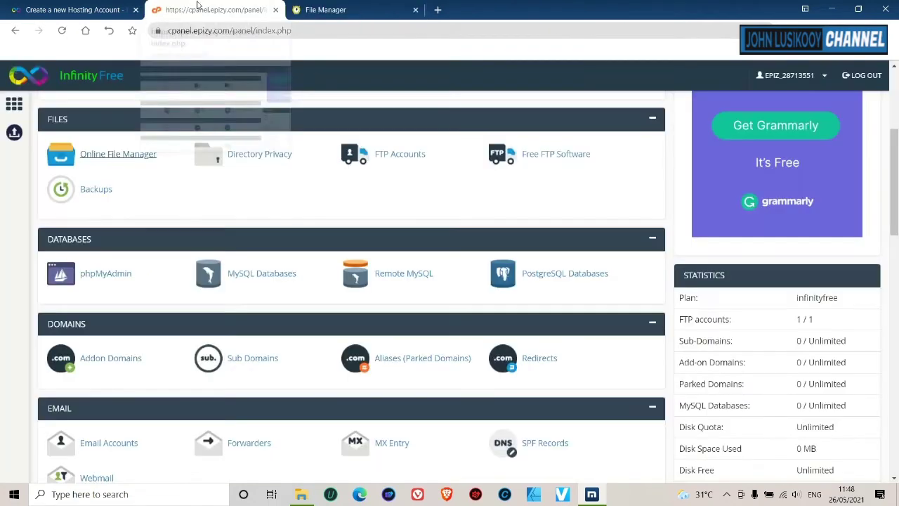
scroll(232, 281, down, 6)
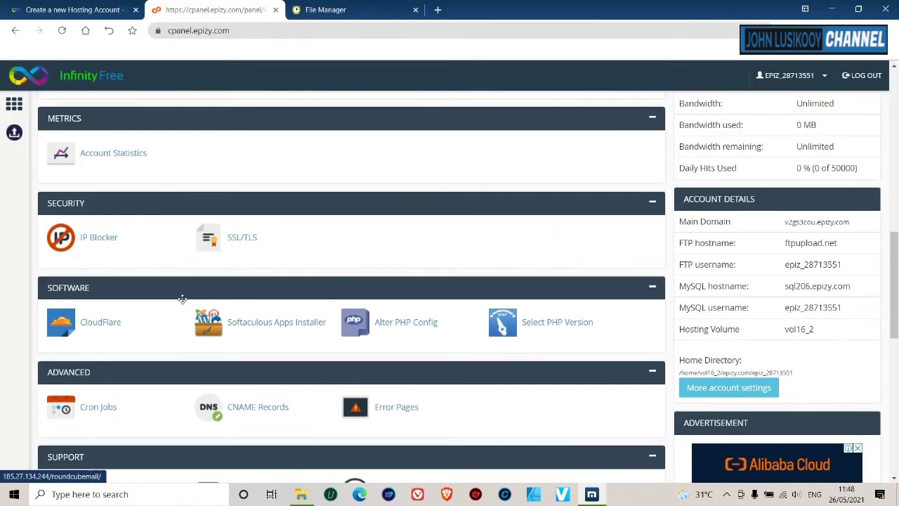
scroll(245, 267, down, 3)
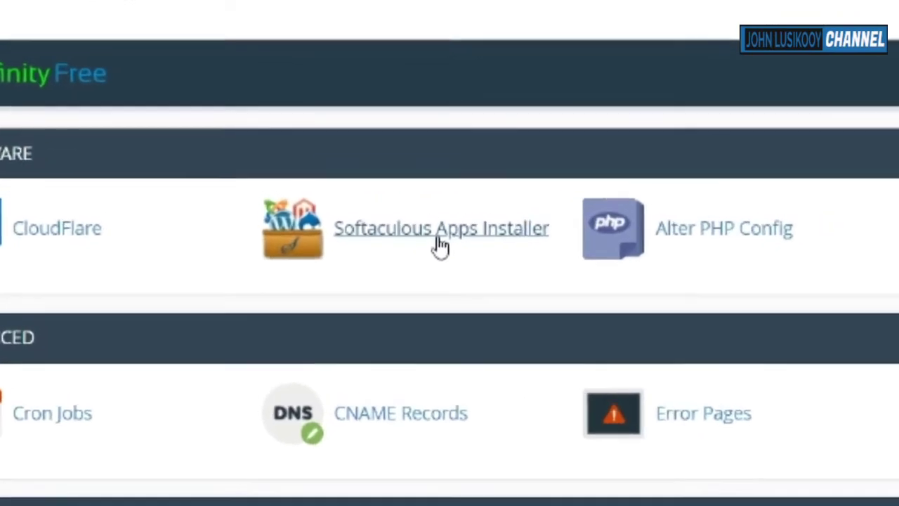
click(439, 244)
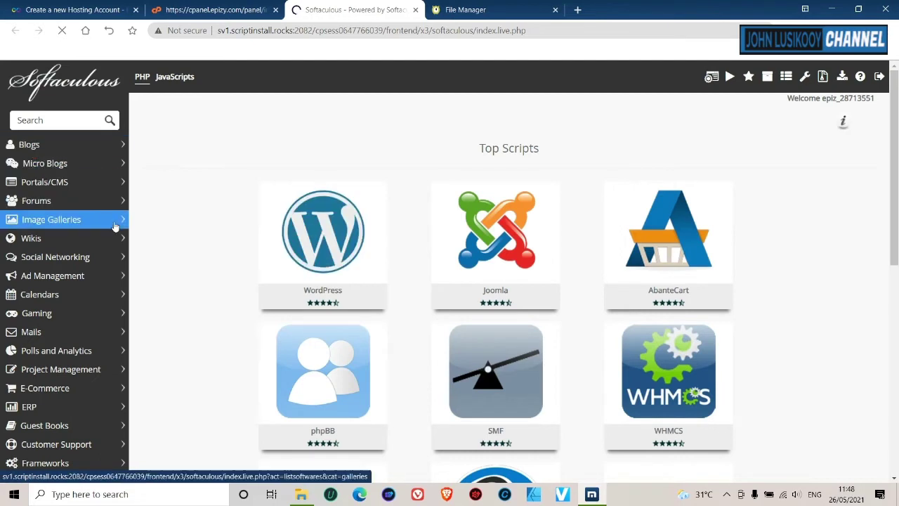
- Show Softaculous's Educational scripts category and browse its list to Savsoft Quiz
scroll(215, 213, down, 1)
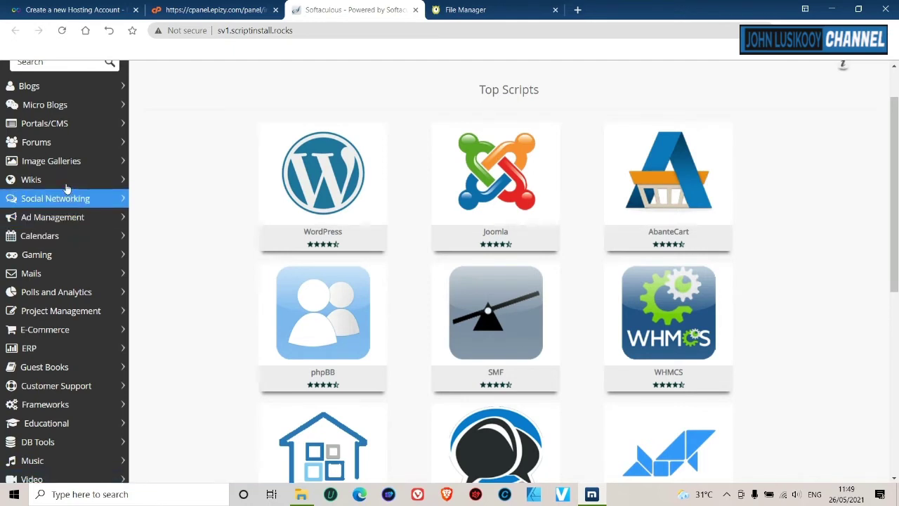
scroll(67, 189, down, 1)
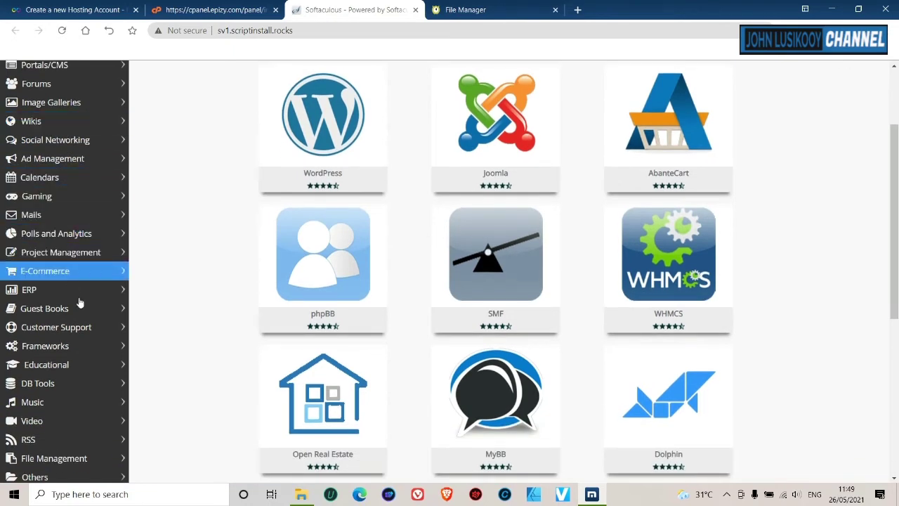
click(77, 372)
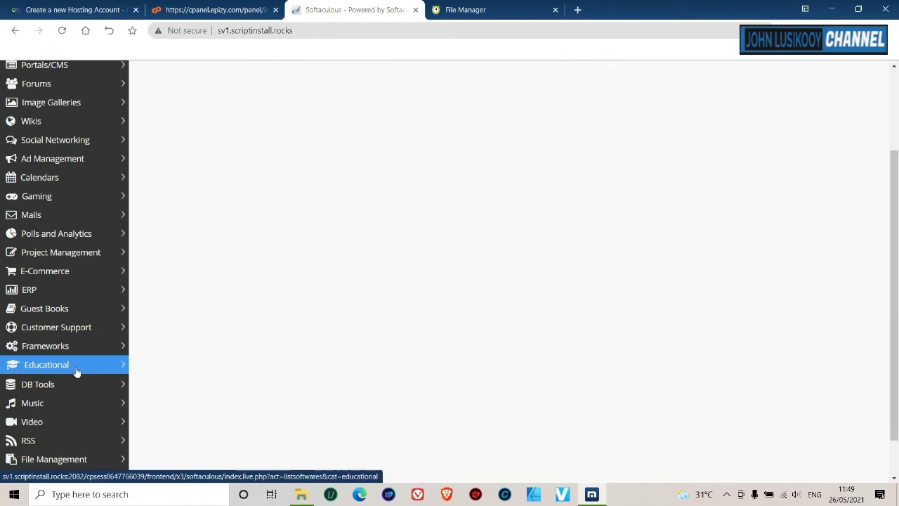
scroll(77, 276, down, 3)
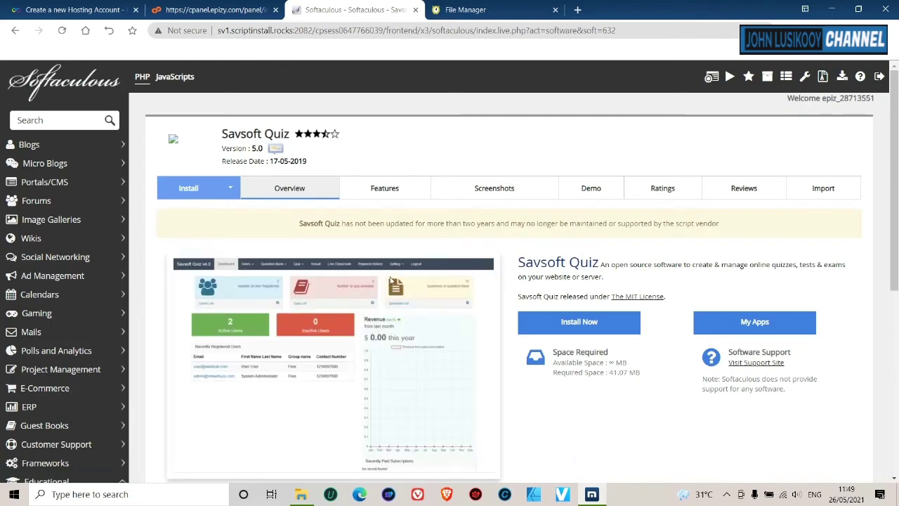
scroll(357, 243, down, 3)
scroll(229, 260, down, 1)
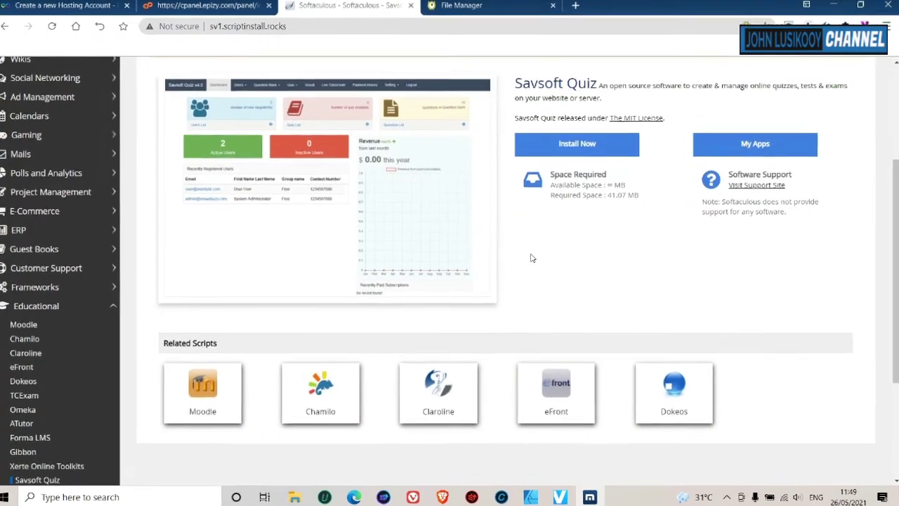
scroll(532, 258, up, 4)
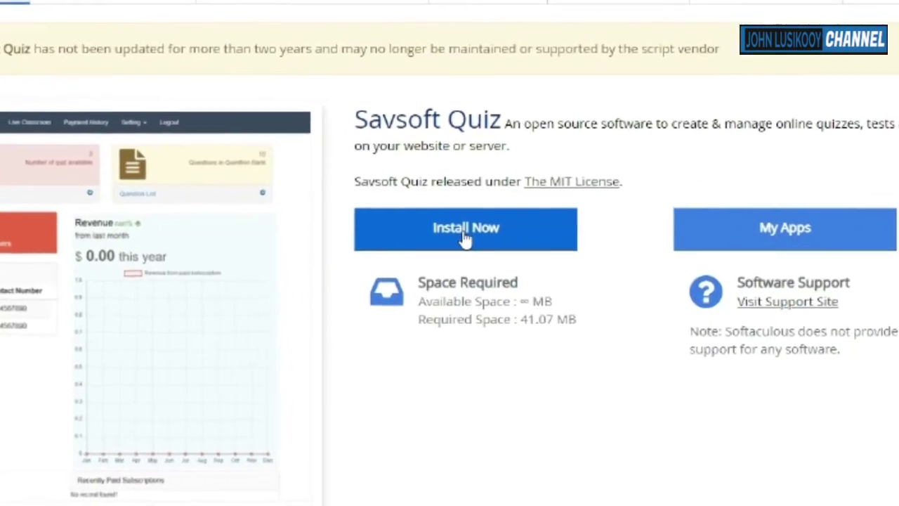
- Open the Savsoft Quiz install form and replace the generated admin password with a new strong one
click(523, 245)
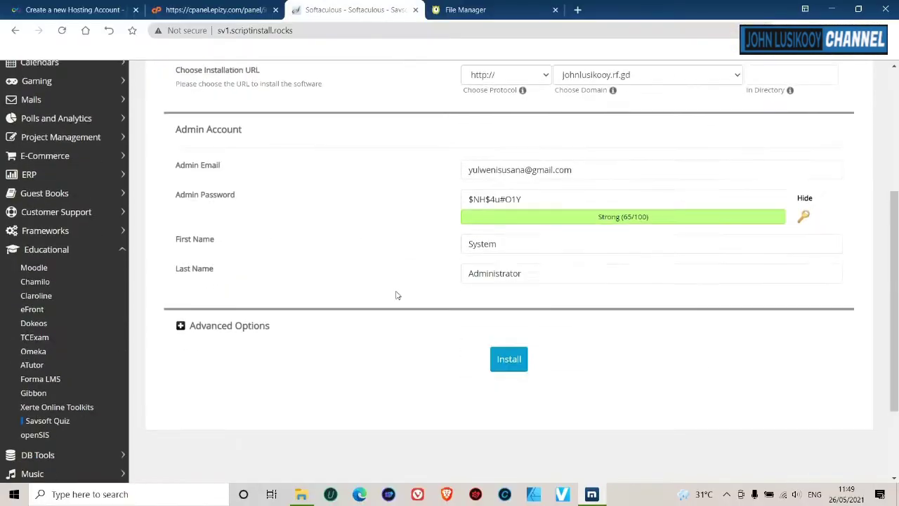
scroll(286, 208, up, 2)
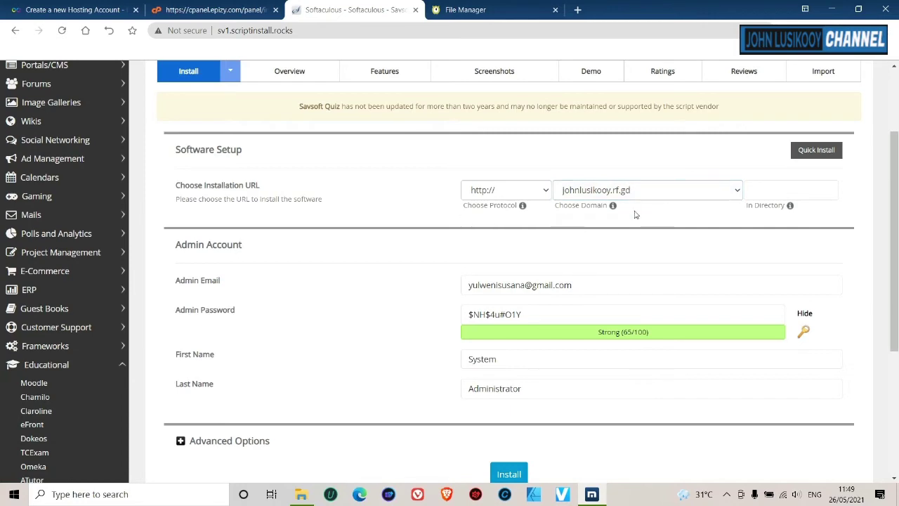
scroll(440, 264, down, 3)
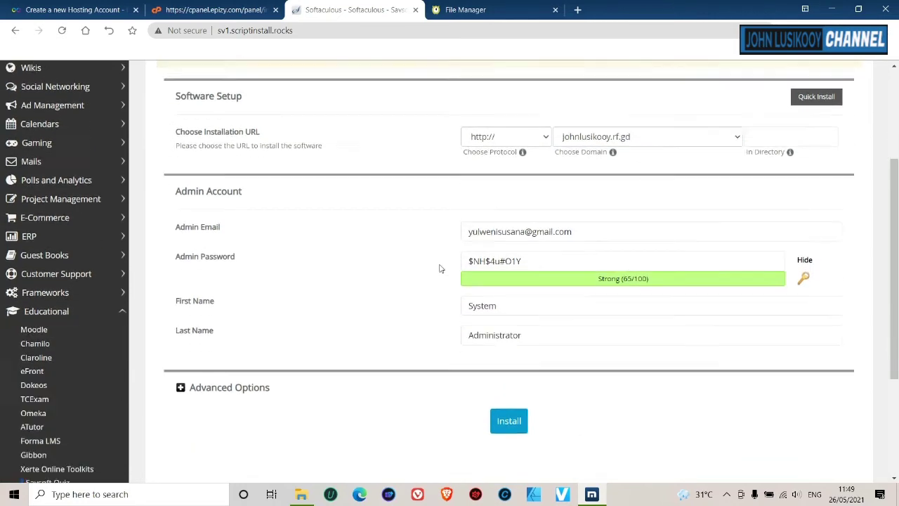
scroll(366, 253, up, 1)
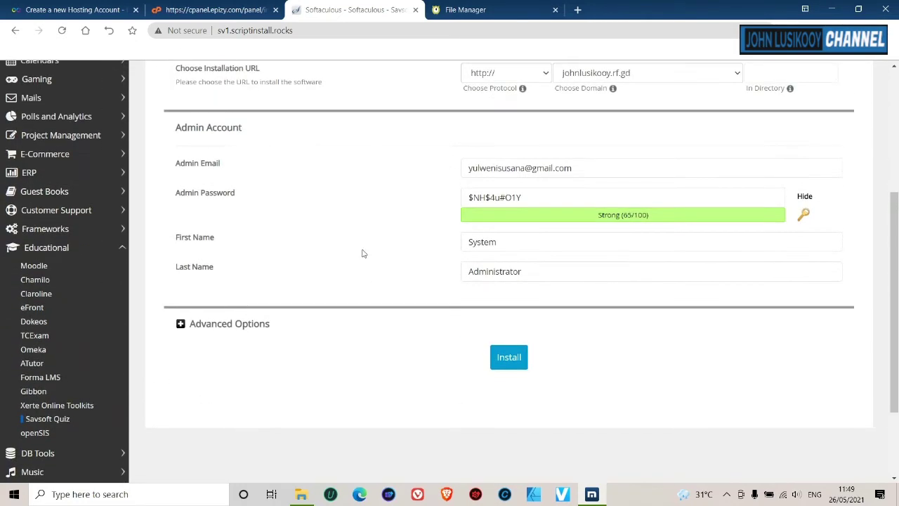
click(579, 167)
click(551, 196)
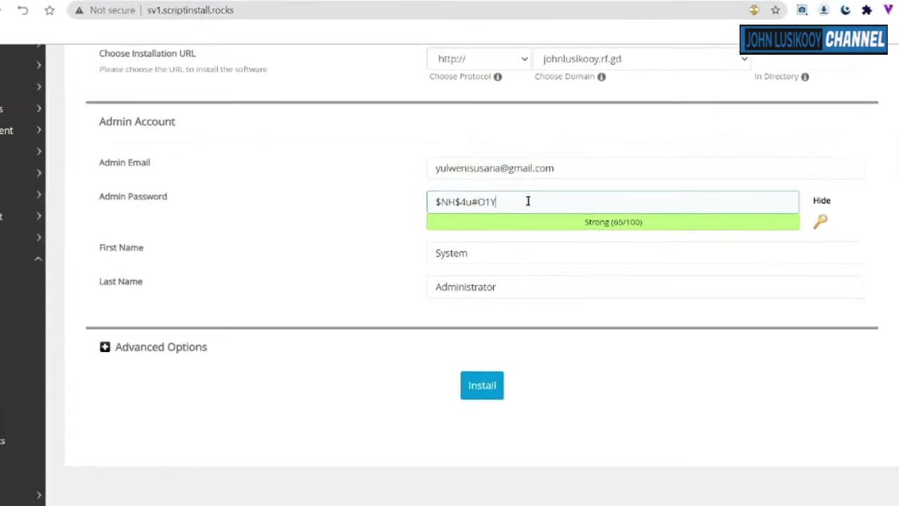
drag(528, 201, 397, 224)
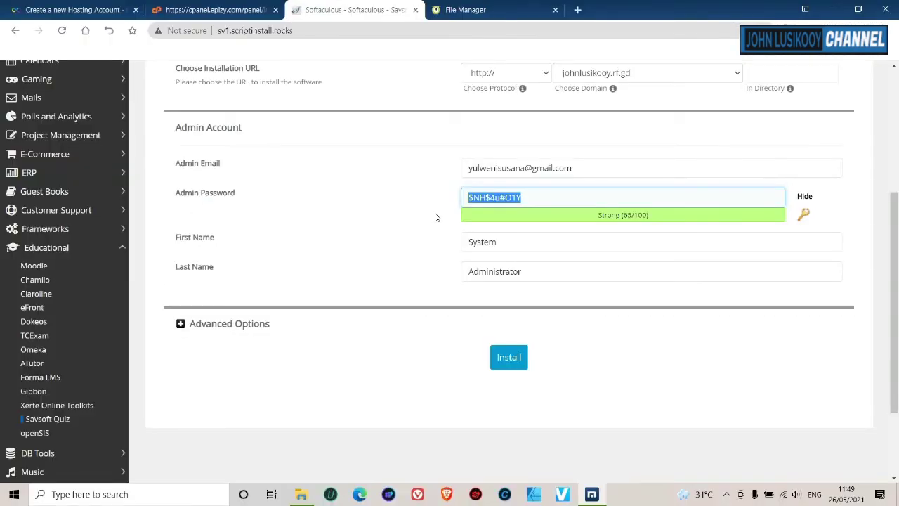
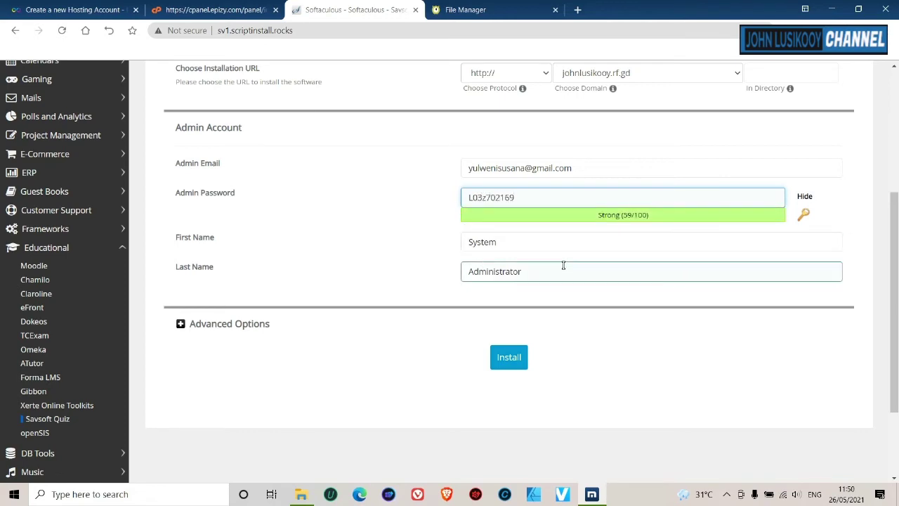
- Launch the Savsoft Quiz installation with the updated admin settings
scroll(297, 254, down, 1)
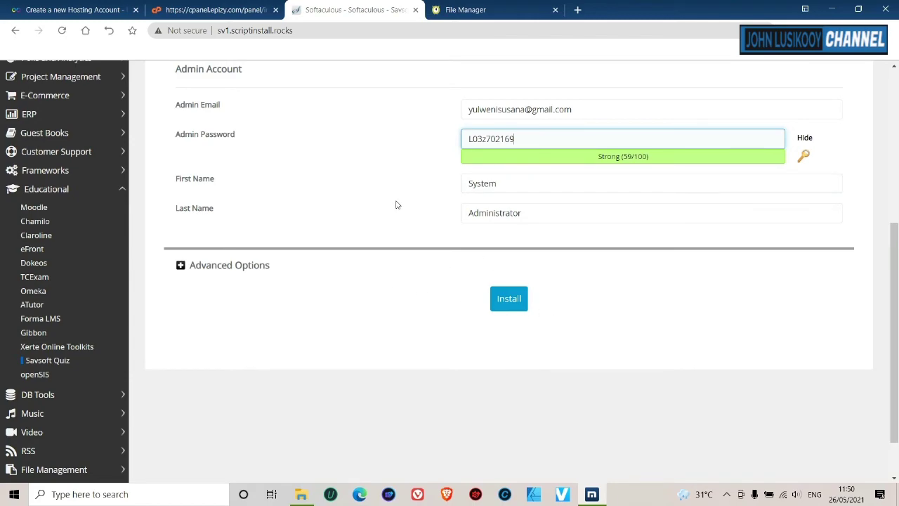
scroll(395, 203, up, 4)
scroll(395, 203, up, 1)
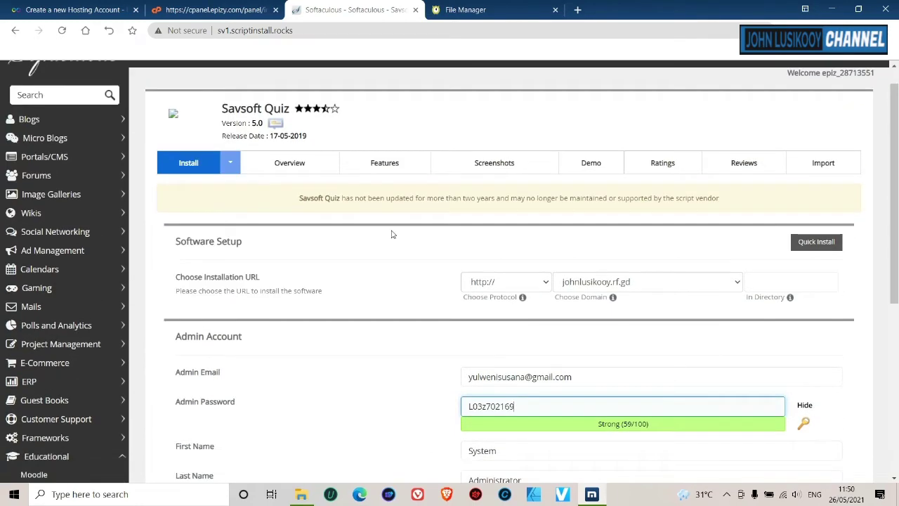
scroll(393, 235, down, 4)
scroll(393, 252, down, 2)
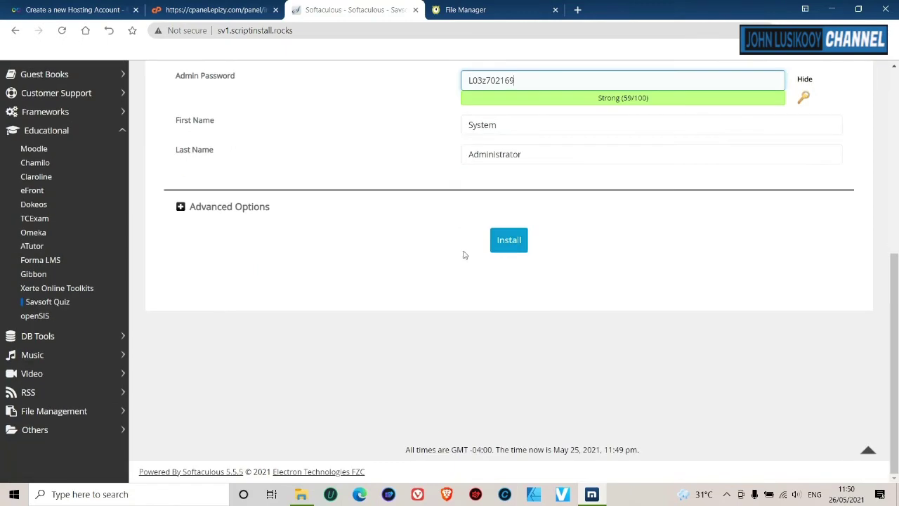
click(508, 245)
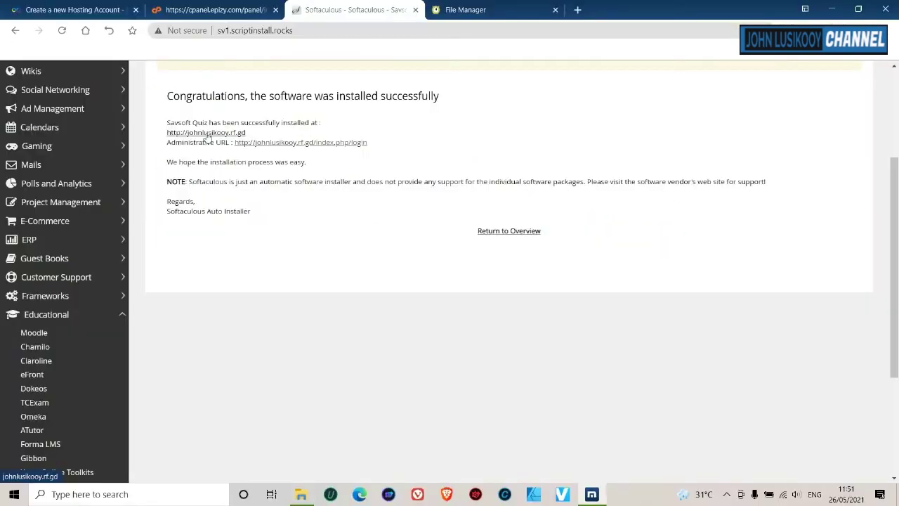
- Open the installed .rf.gd site in a new tab and view its Savsoft Quiz login page
right_click(219, 208)
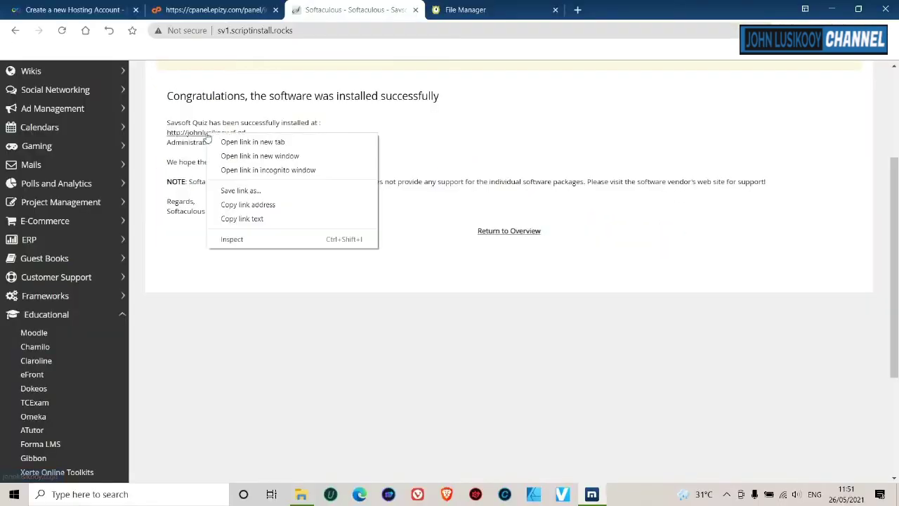
click(253, 142)
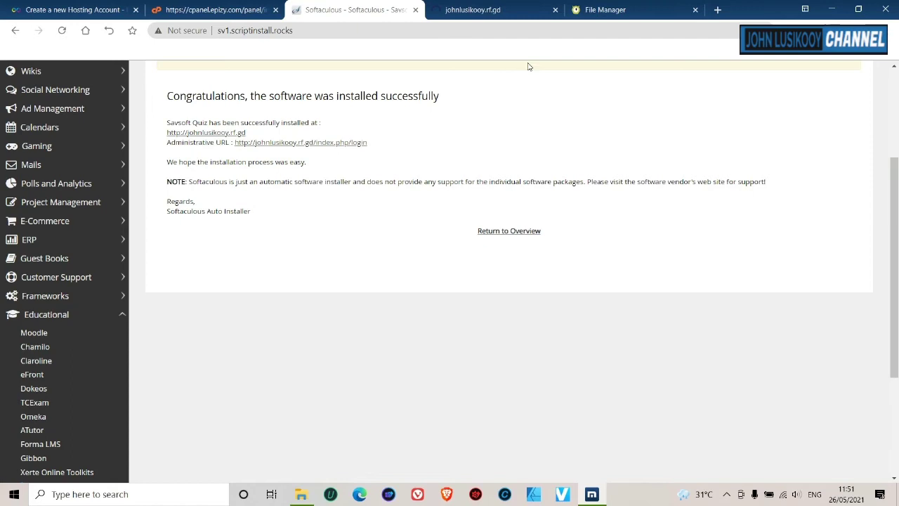
click(488, 7)
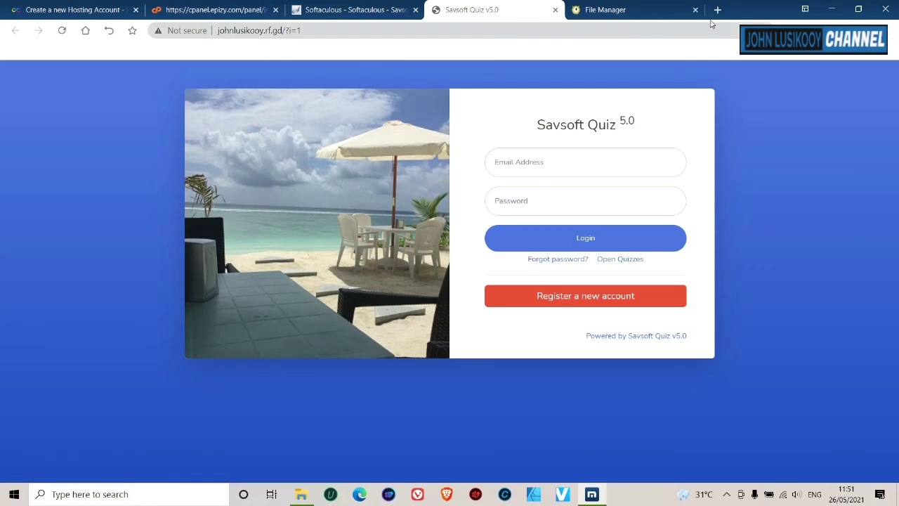
- In a new browser tab, load the address pas.smansapamonautara.com
key(ctrl+t)
text(pas)
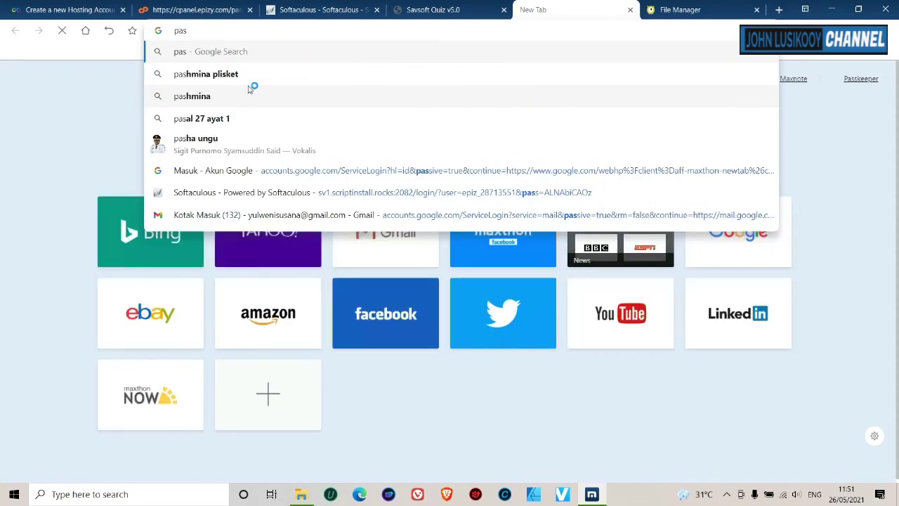
text(.sman)
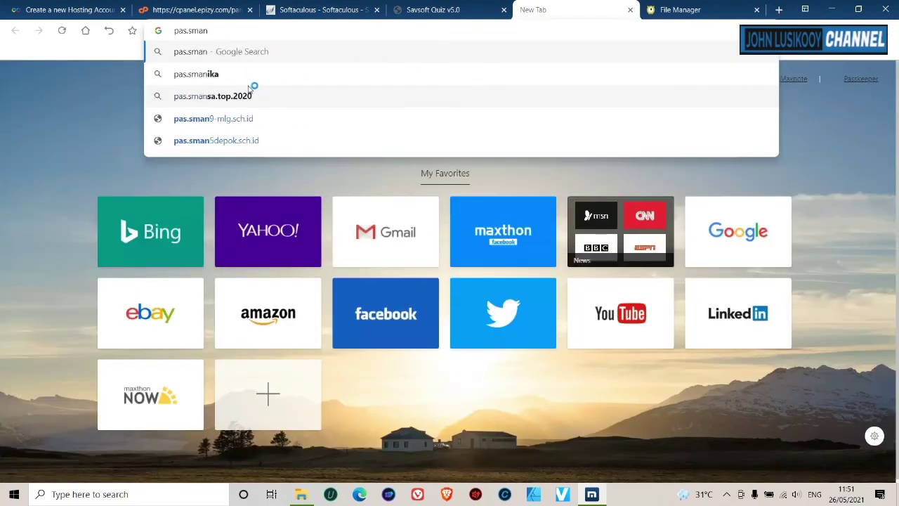
text(sa)
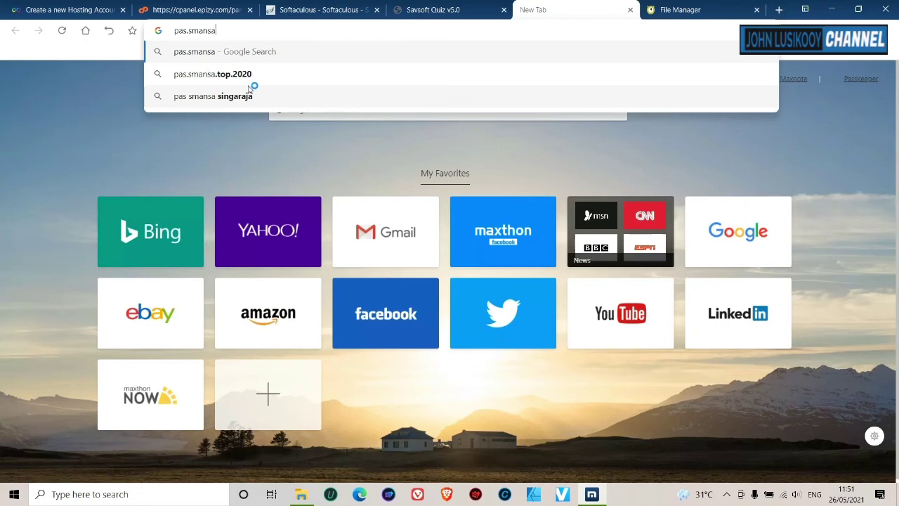
text(pamo)
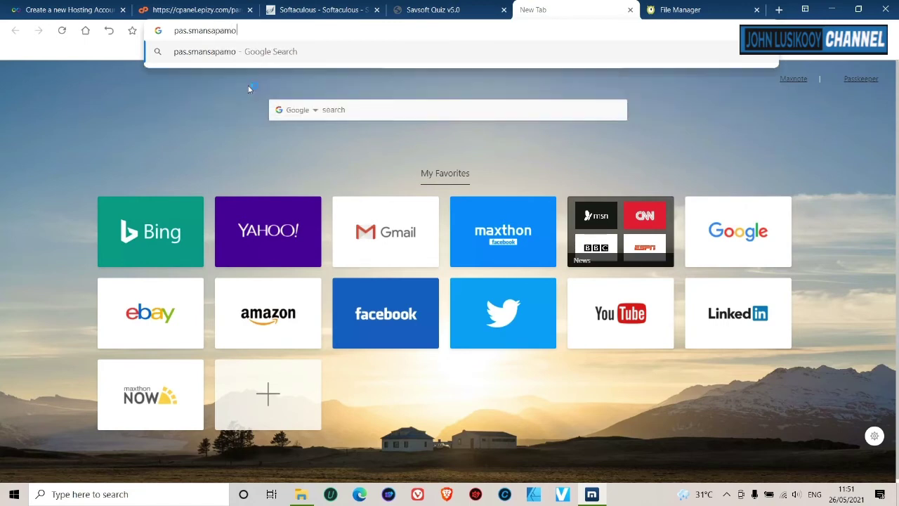
text(nautara)
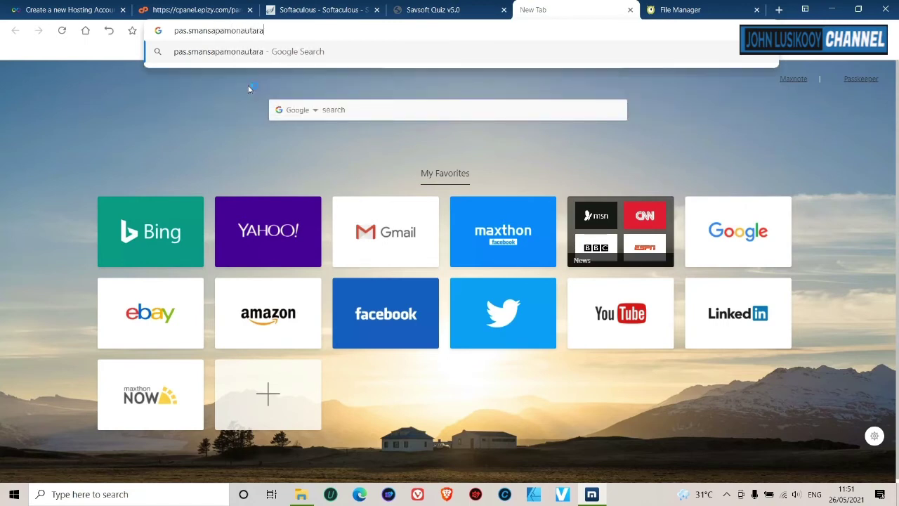
text(.com)
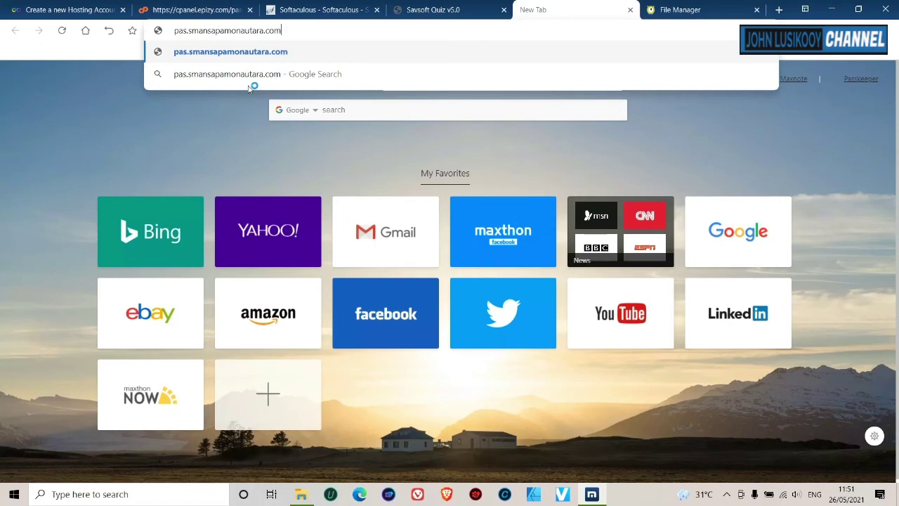
key(Return)
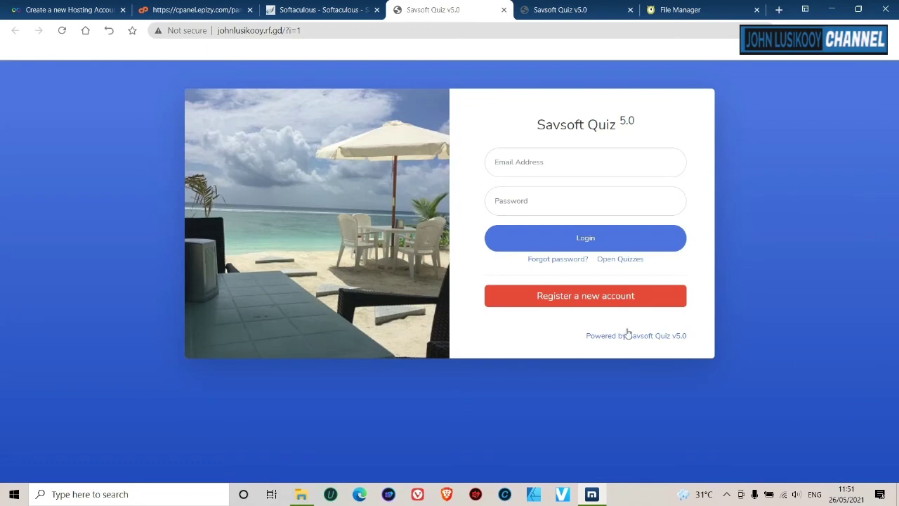
- Enter the admin's e-mail address and password on the Savsoft Quiz login page and submit
click(543, 162)
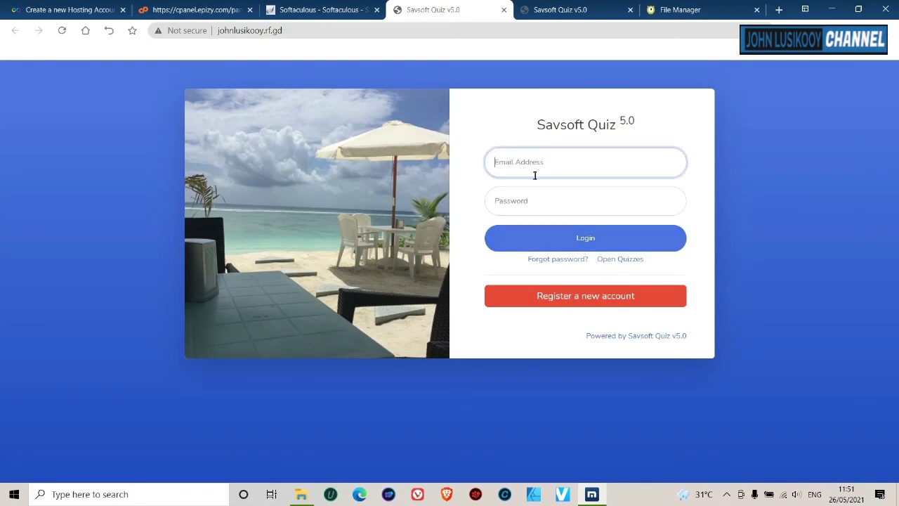
click(302, 10)
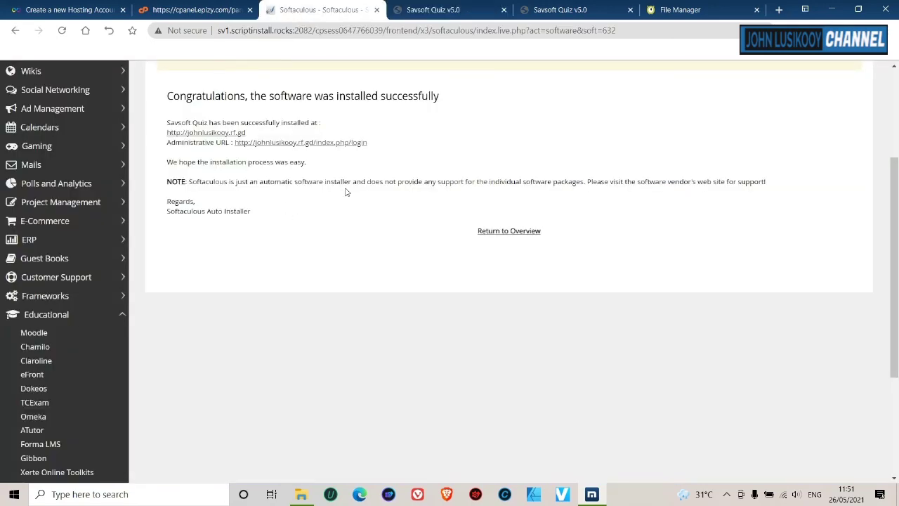
click(433, 10)
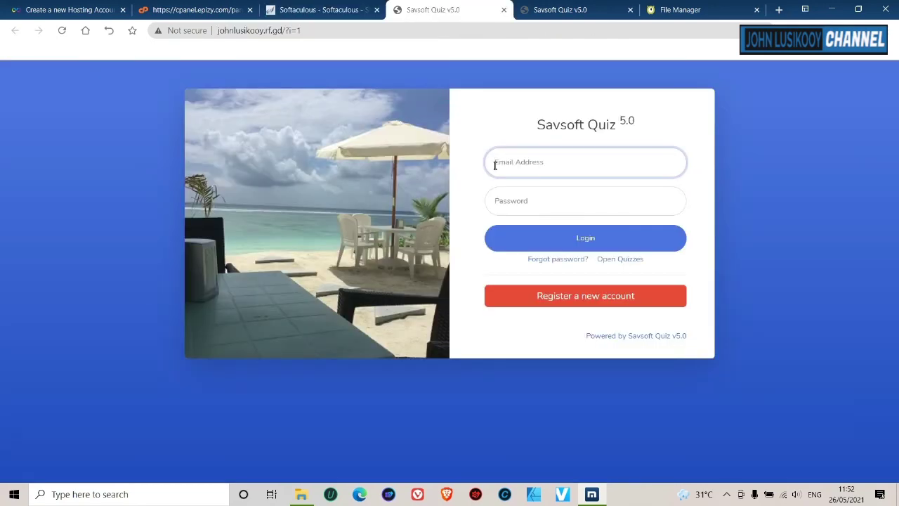
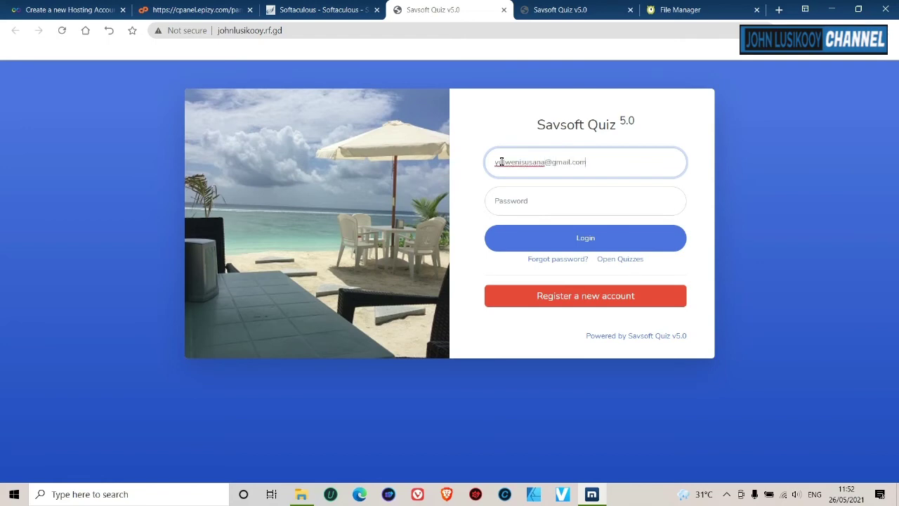
click(528, 201)
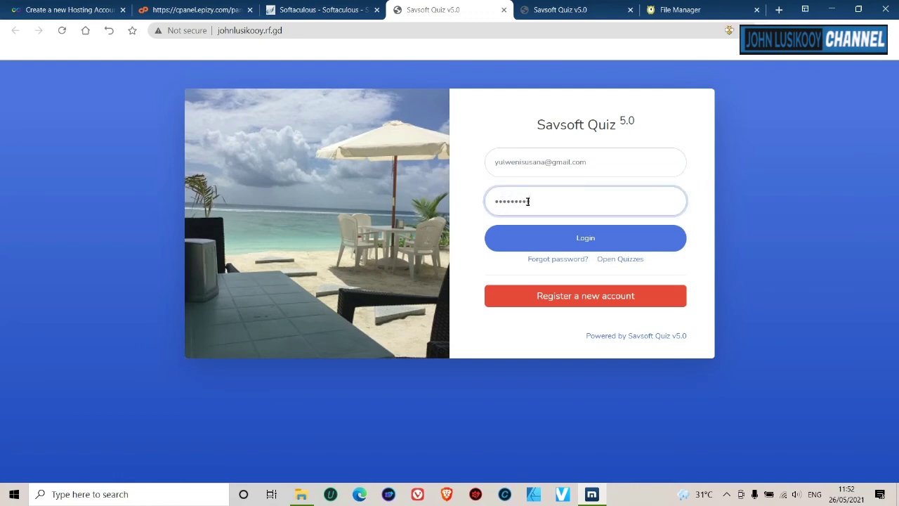
click(559, 239)
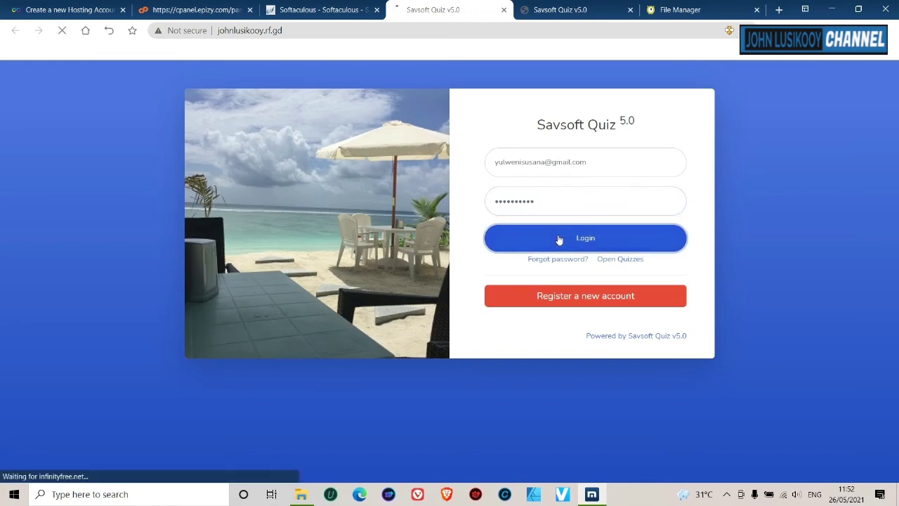